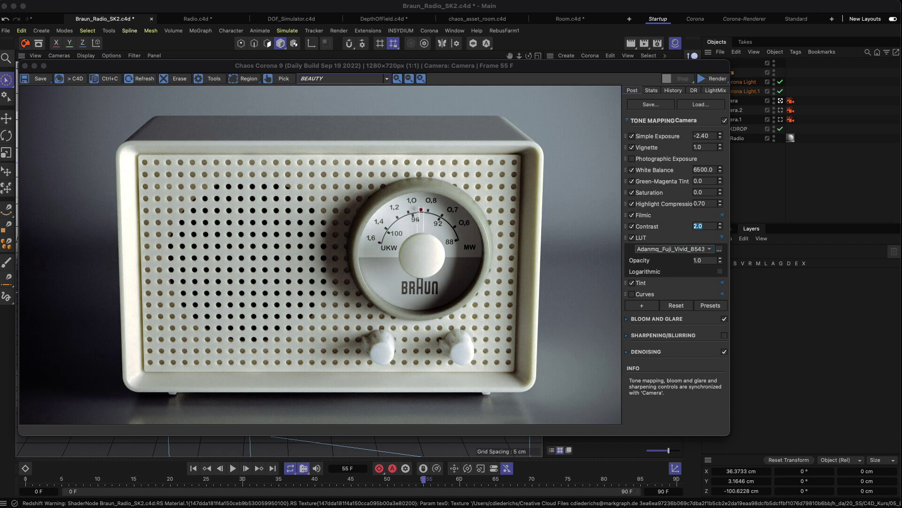
# Shift the Corona VFB slightly and pull its right edge left to uncover the Objects manager.
pyautogui.moveTo(295, 67); pyautogui.dragTo(292, 69)
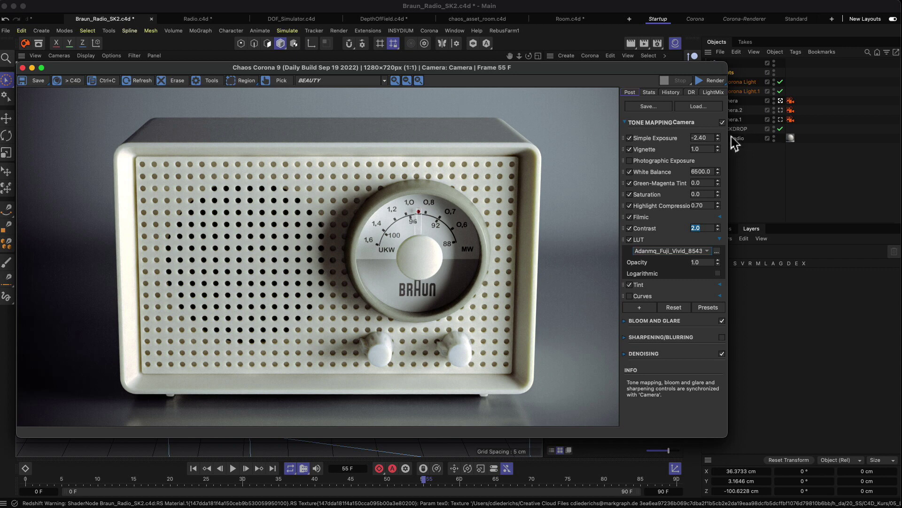
pyautogui.moveTo(728, 137)
pyautogui.mouseDown()
pyautogui.moveTo(676, 137)
pyautogui.moveTo(712, 135)
pyautogui.mouseUp()
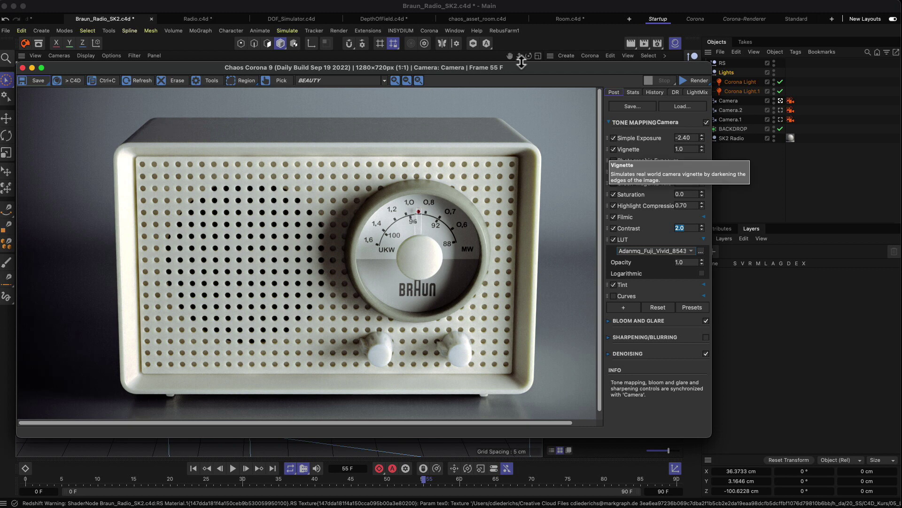
# Uncheck Save in Render Settings so regular and multi-pass images aren't saved.
pyautogui.click(657, 43)
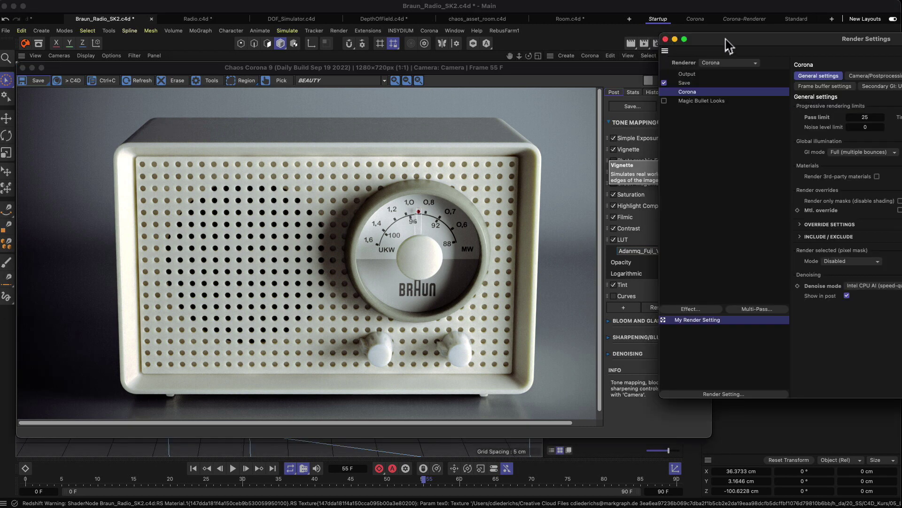
pyautogui.moveTo(671, 40); pyautogui.dragTo(323, 49)
pyautogui.click(282, 90)
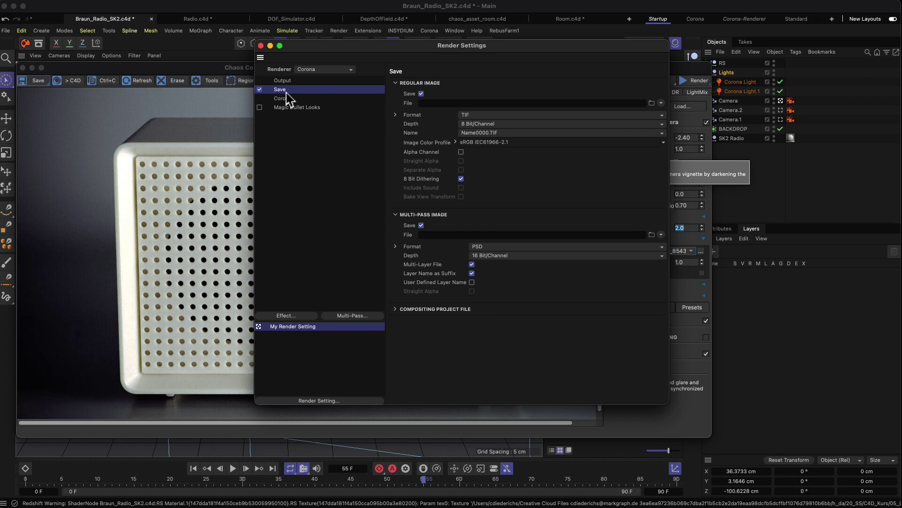
pyautogui.click(448, 104)
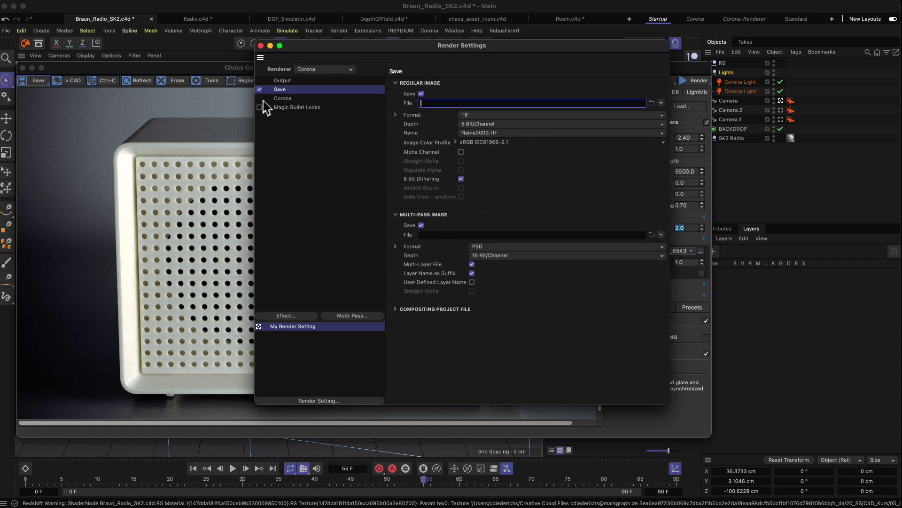
pyautogui.click(260, 90)
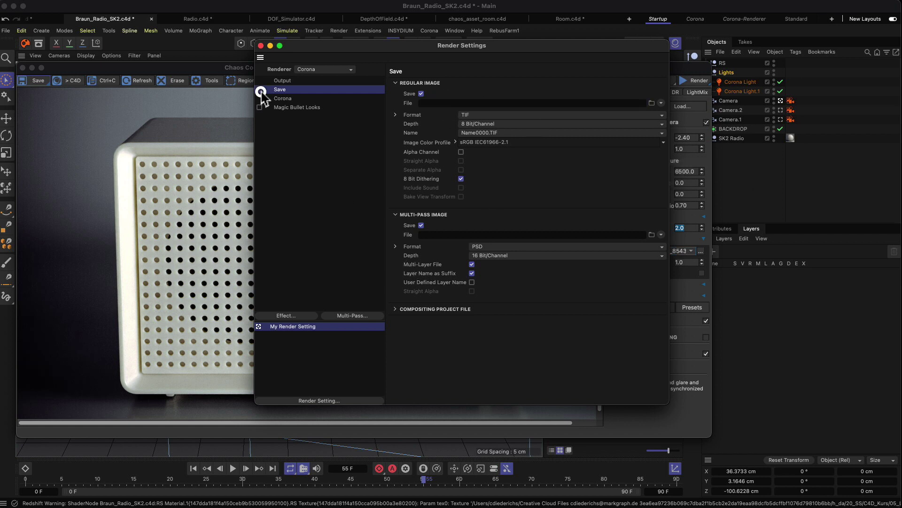
pyautogui.click(260, 46)
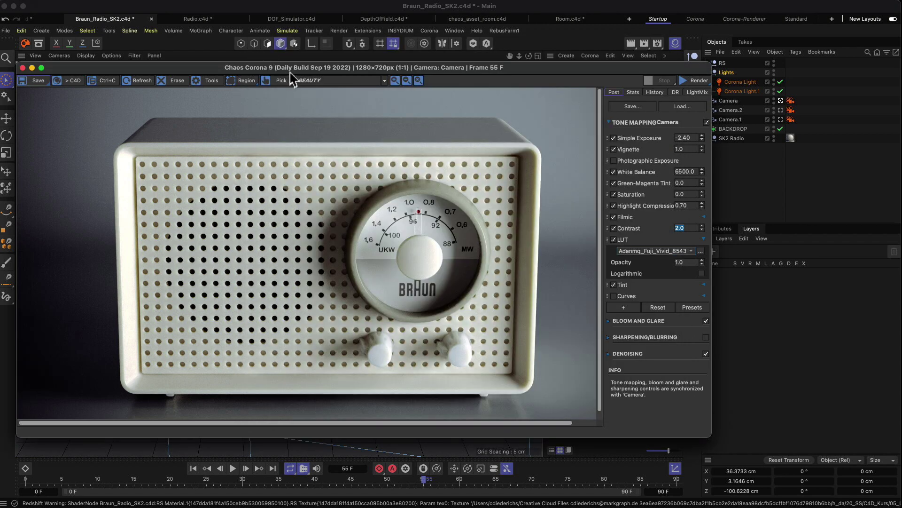
pyautogui.moveTo(294, 69)
pyautogui.mouseDown()
pyautogui.moveTo(298, 75)
pyautogui.moveTo(293, 70)
pyautogui.mouseUp()
pyautogui.click(703, 88)
pyautogui.moveTo(703, 88); pyautogui.dragTo(690, 89)
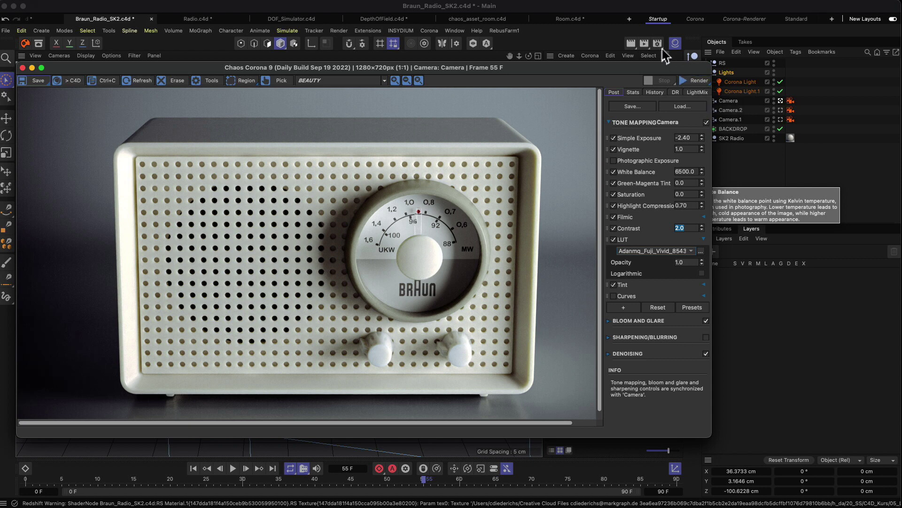
# Reopen Render Settings on the Corona General page and centre the window.
pyautogui.click(658, 43)
pyautogui.click(691, 93)
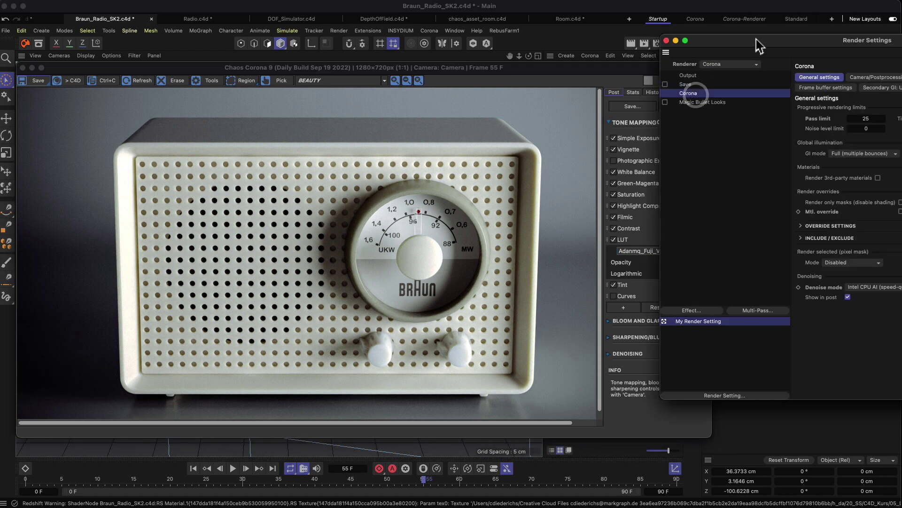
pyautogui.moveTo(757, 42); pyautogui.dragTo(338, 36)
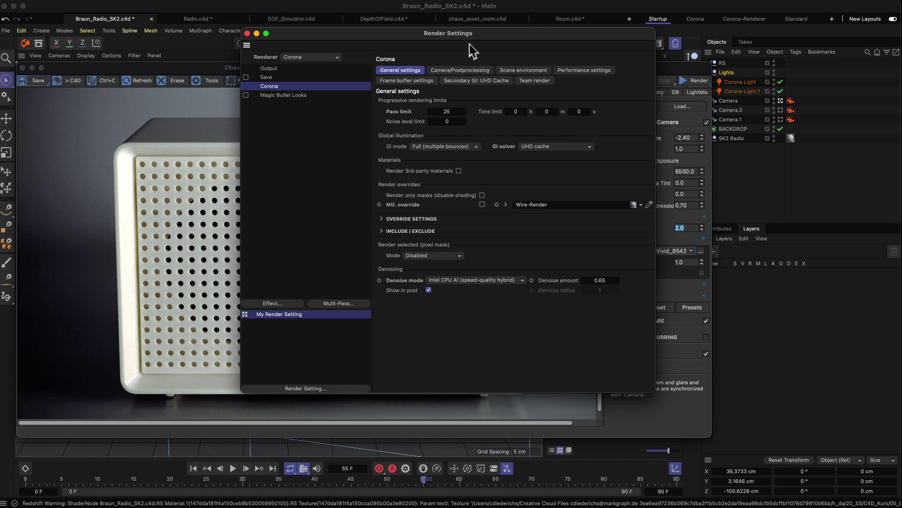
pyautogui.moveTo(469, 43); pyautogui.dragTo(441, 63)
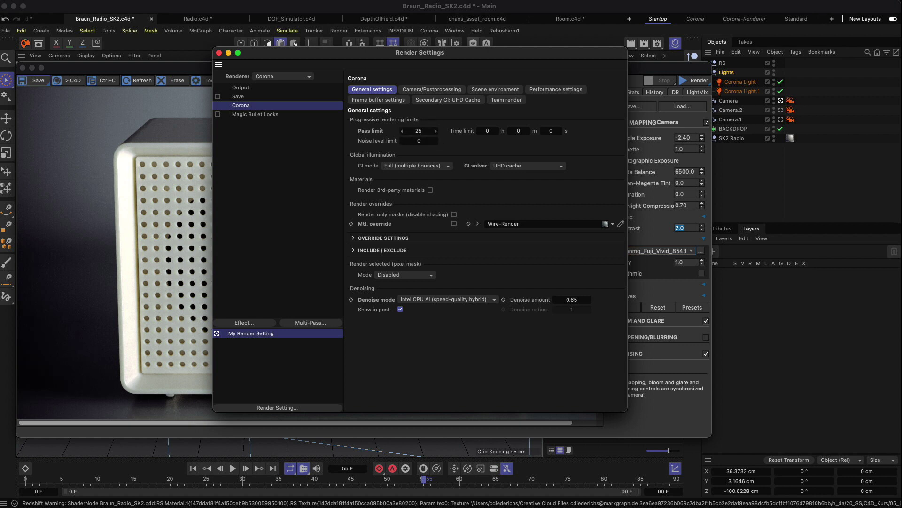
# Set the noise level limit to 0 and the pass limit to 25, reviewing denoise modes.
pyautogui.click(428, 141)
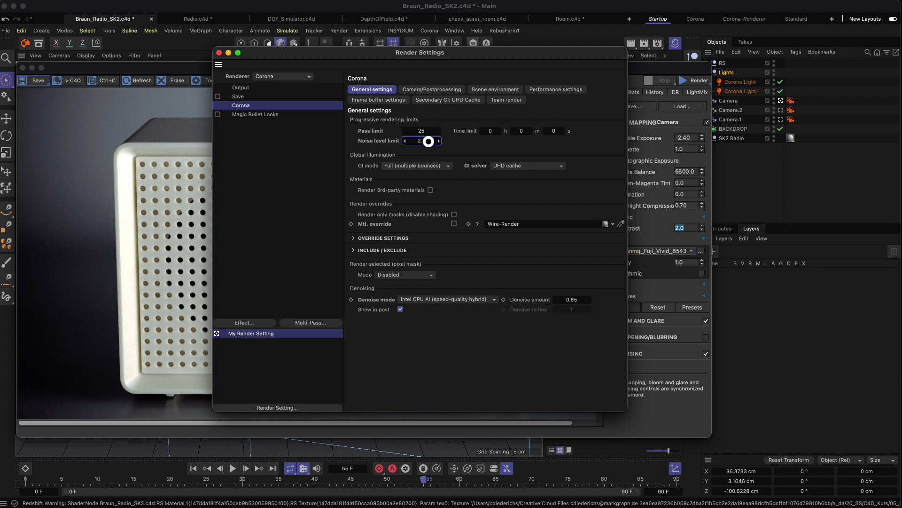
pyautogui.moveTo(428, 141); pyautogui.dragTo(433, 141)
pyautogui.write('0')
pyautogui.press('Return')
pyautogui.moveTo(420, 131); pyautogui.dragTo(430, 131)
pyautogui.click(474, 301)
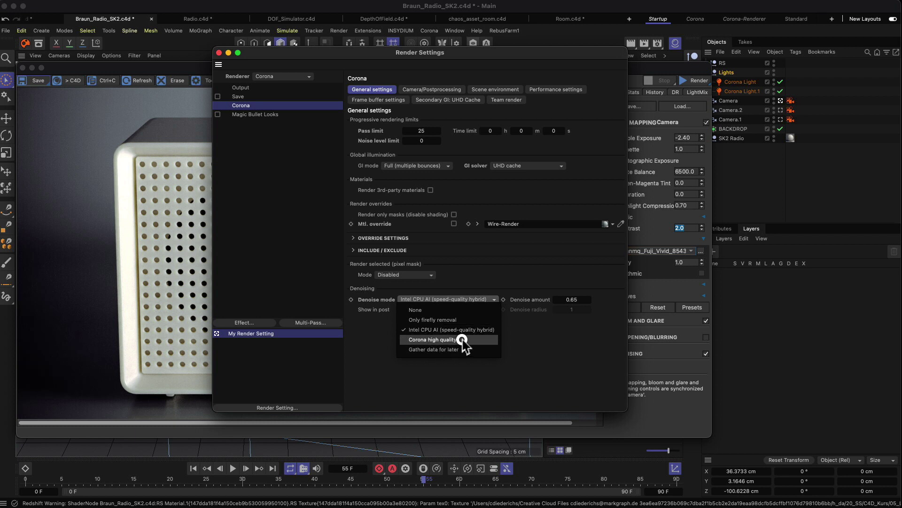
# Keep Intel CPU AI denoising, move Render Settings left, and view the Performance page.
pyautogui.click(534, 340)
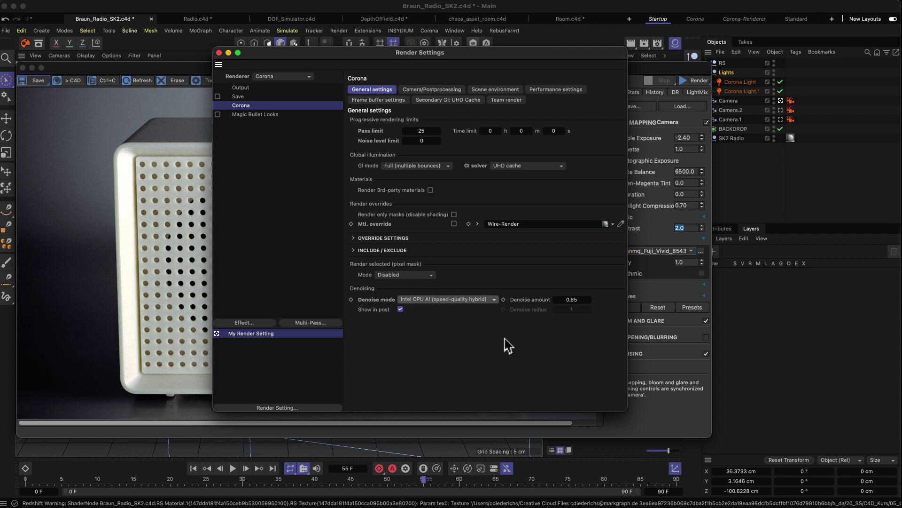
pyautogui.moveTo(583, 54); pyautogui.dragTo(483, 65)
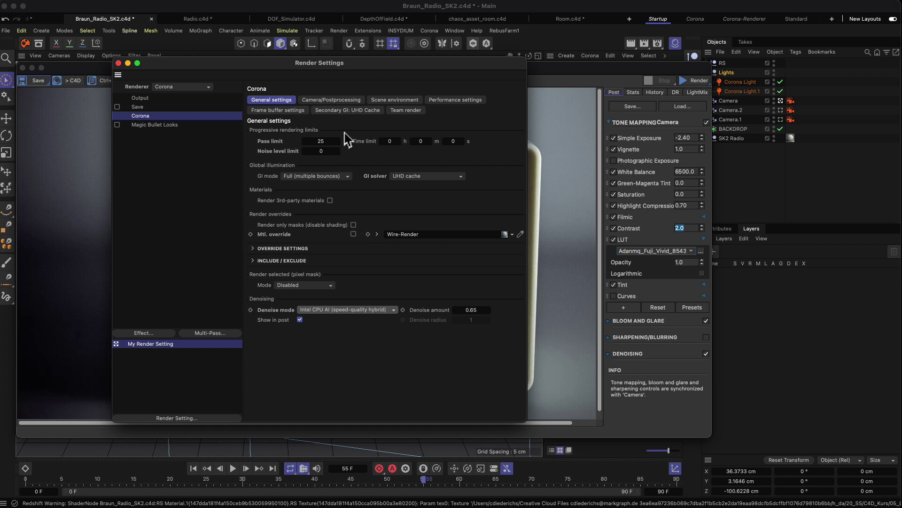
pyautogui.click(444, 101)
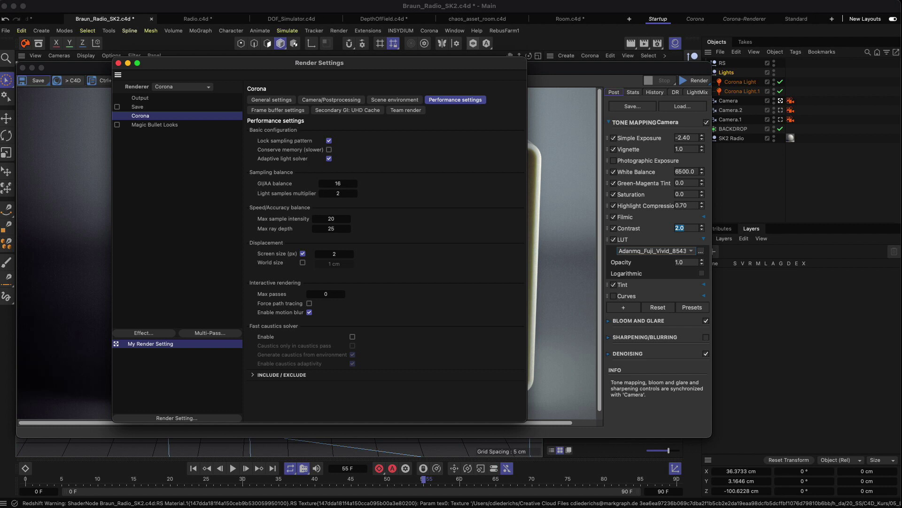
# Switch back to the General settings page and close Render Settings.
pyautogui.click(283, 101)
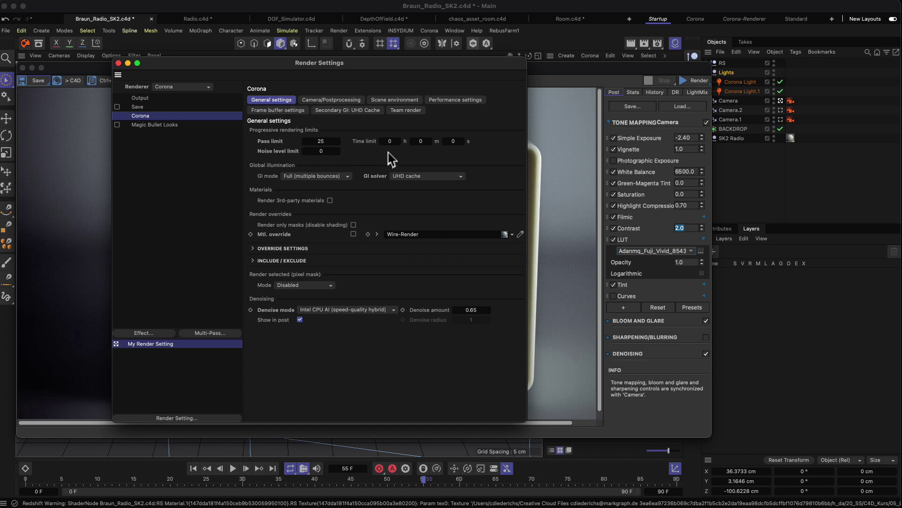
pyautogui.click(118, 63)
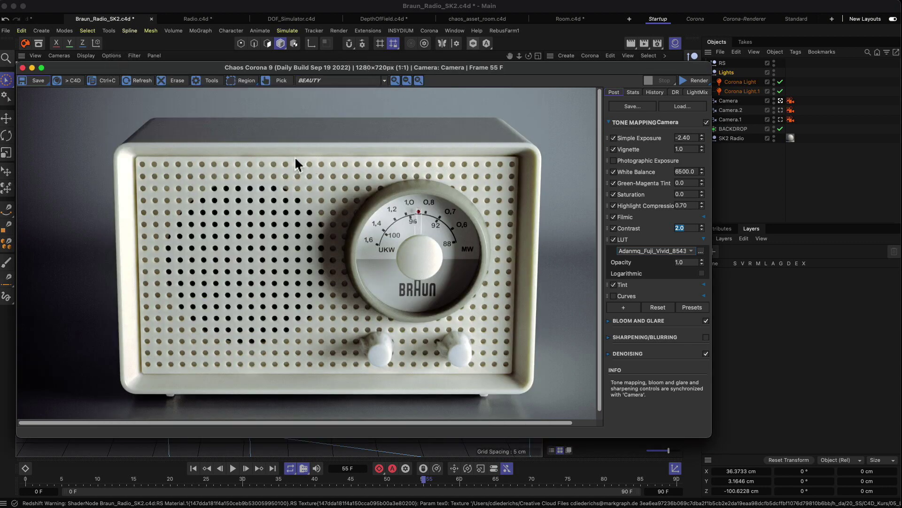
# Send the render to the Picture Viewer via '> C4D', then bring the Corona VFB forward.
pyautogui.click(70, 82)
pyautogui.moveTo(449, 95); pyautogui.dragTo(352, 58)
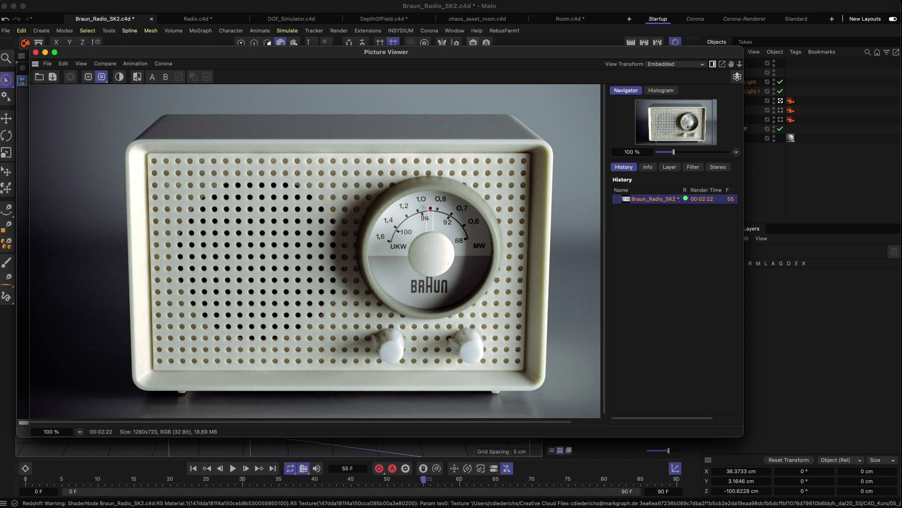
pyautogui.moveTo(407, 60); pyautogui.dragTo(510, 111)
pyautogui.click(471, 76)
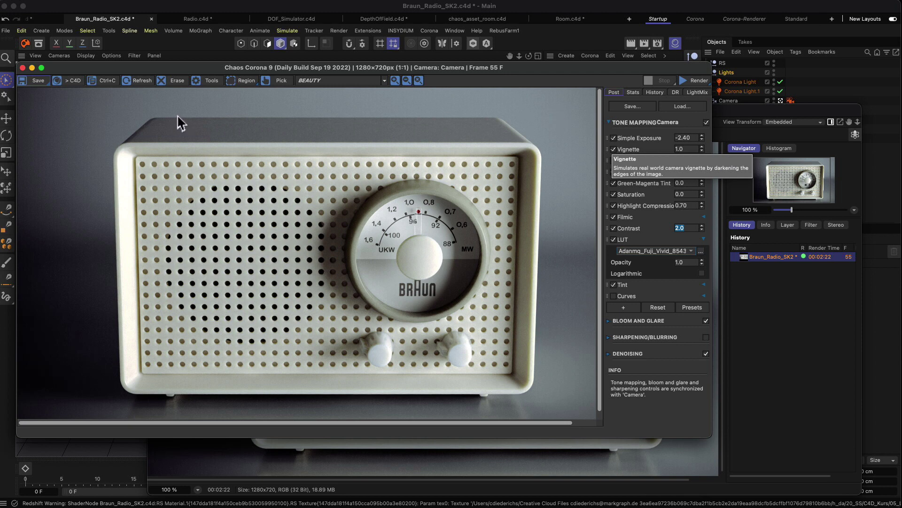
# Use Store Current VFB in the History tab to save a snapshot of the render.
pyautogui.click(654, 92)
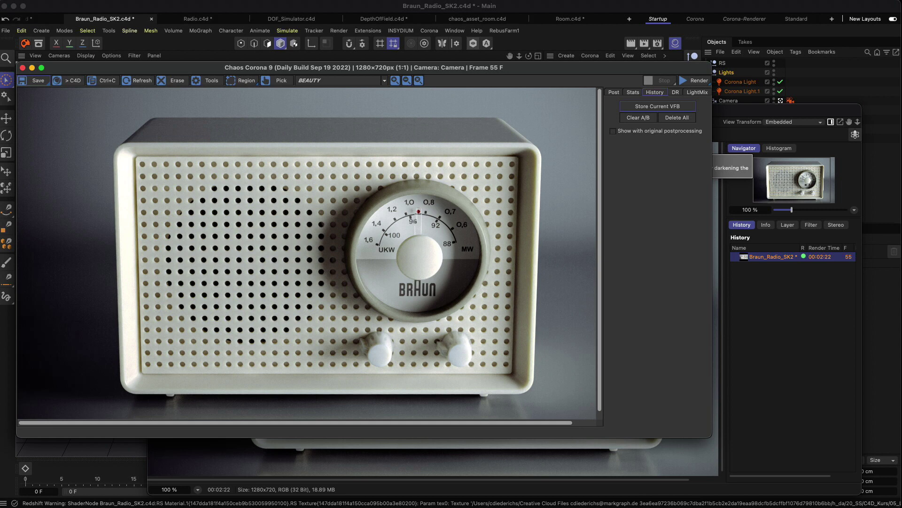
pyautogui.click(666, 107)
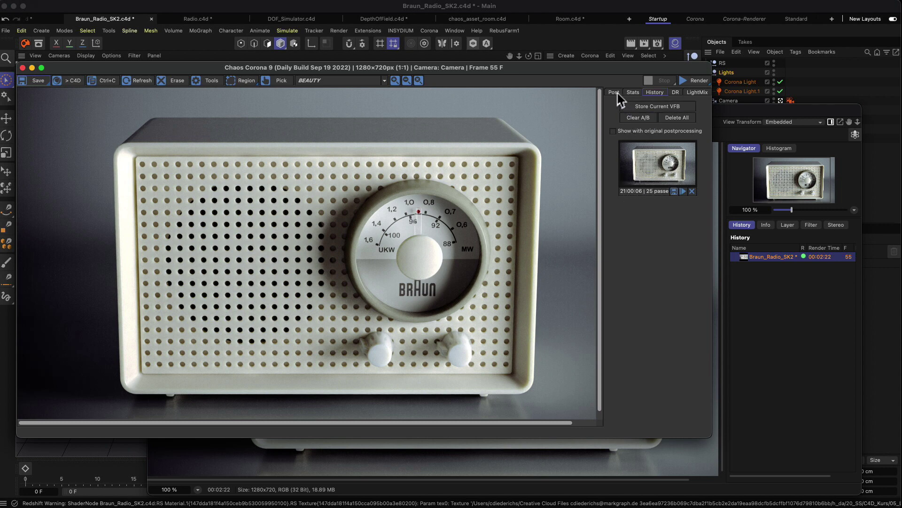
# Check the render stats, enlarge the VFB from its corner, and return to the Post tab.
pyautogui.click(632, 94)
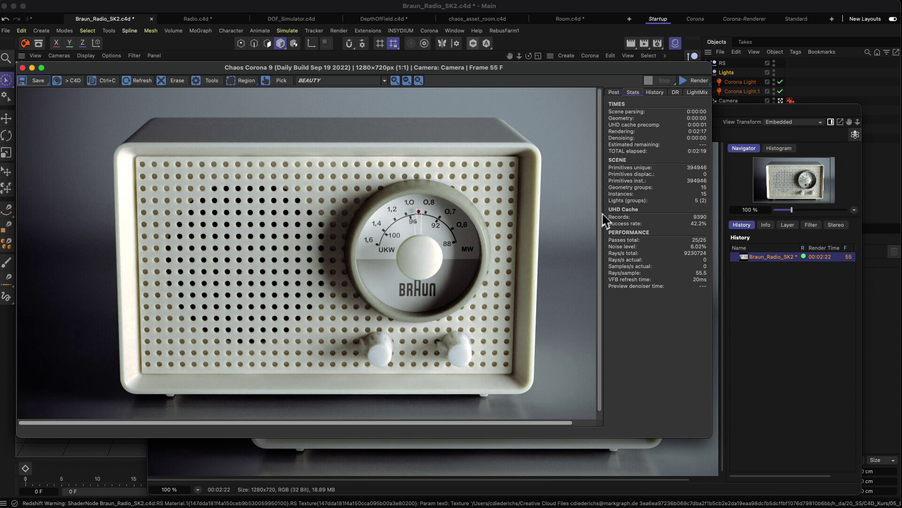
pyautogui.scroll(-1, 608, 251)
pyautogui.scroll(1, 606, 221)
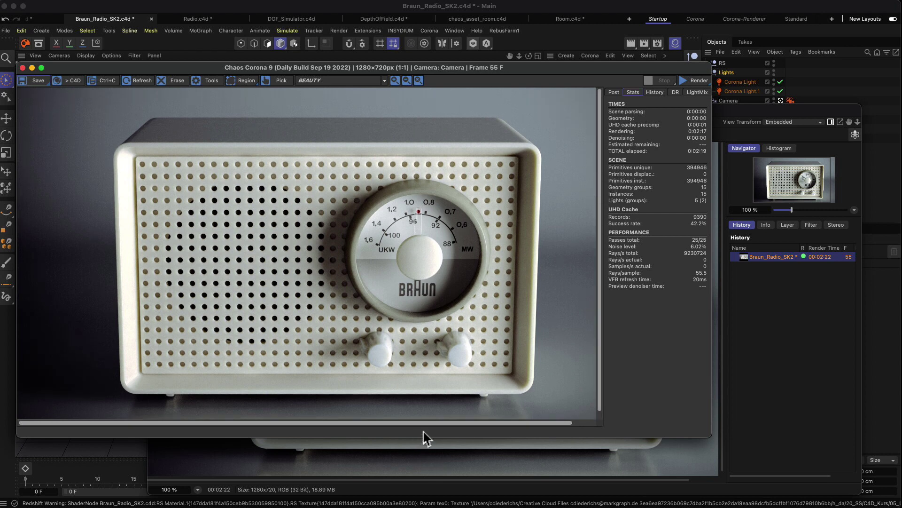
pyautogui.moveTo(426, 425); pyautogui.dragTo(387, 422)
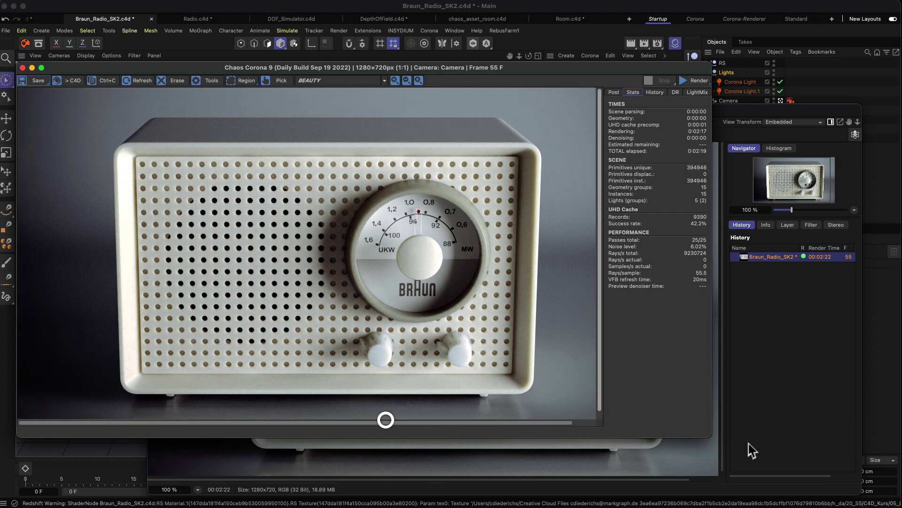
pyautogui.moveTo(713, 440); pyautogui.dragTo(752, 461)
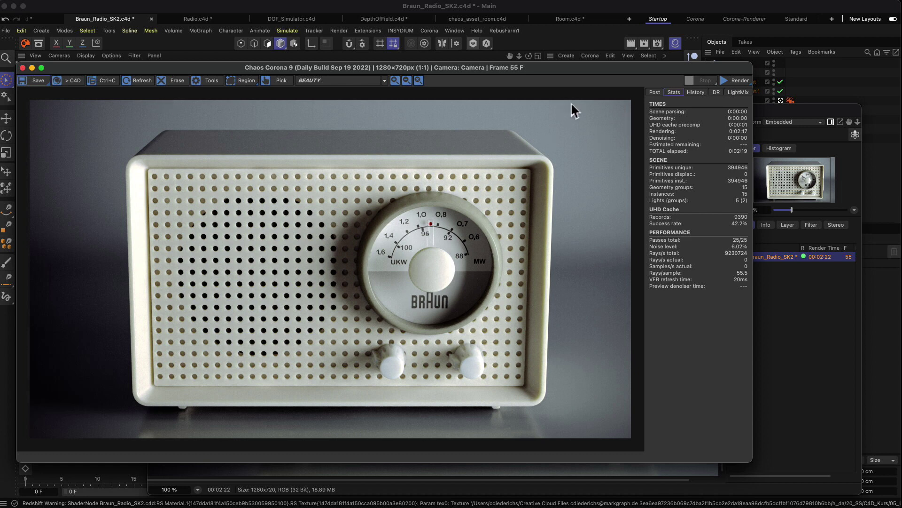
pyautogui.click(655, 92)
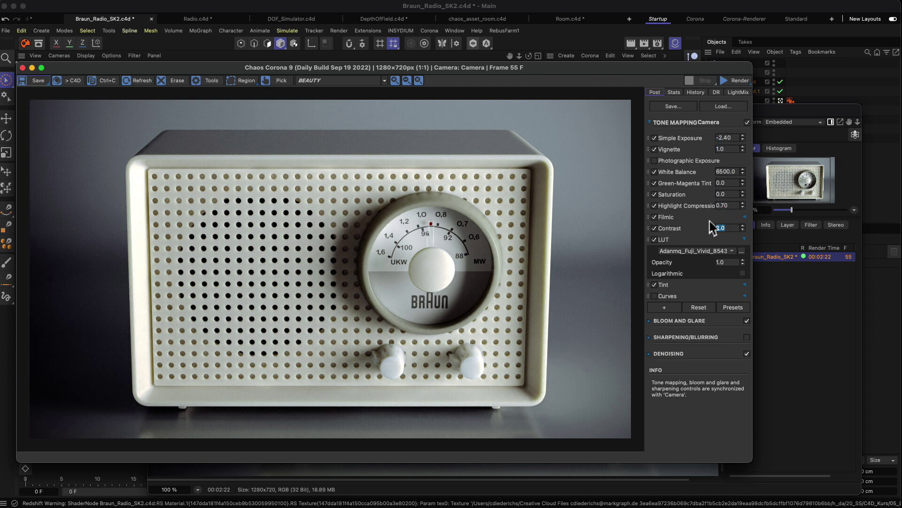
pyautogui.click(655, 217)
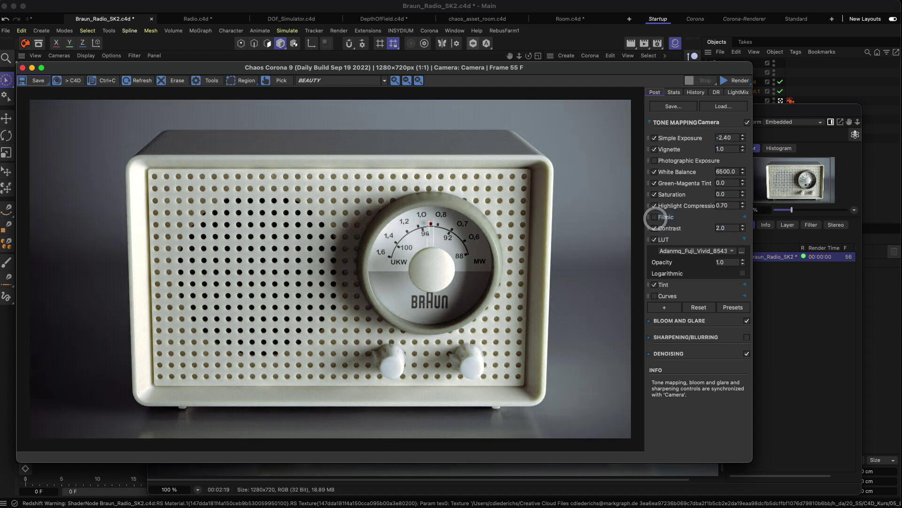
pyautogui.click(654, 216)
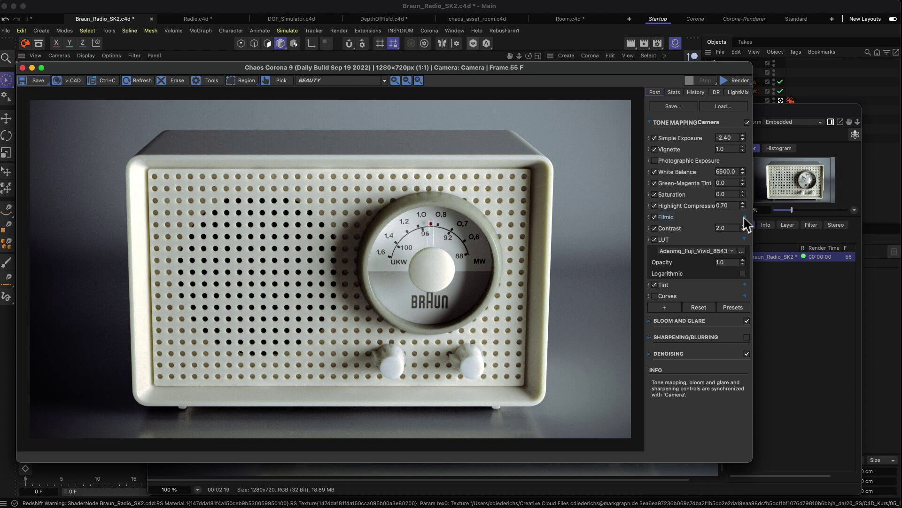
pyautogui.click(744, 217)
pyautogui.click(743, 217)
pyautogui.click(655, 217)
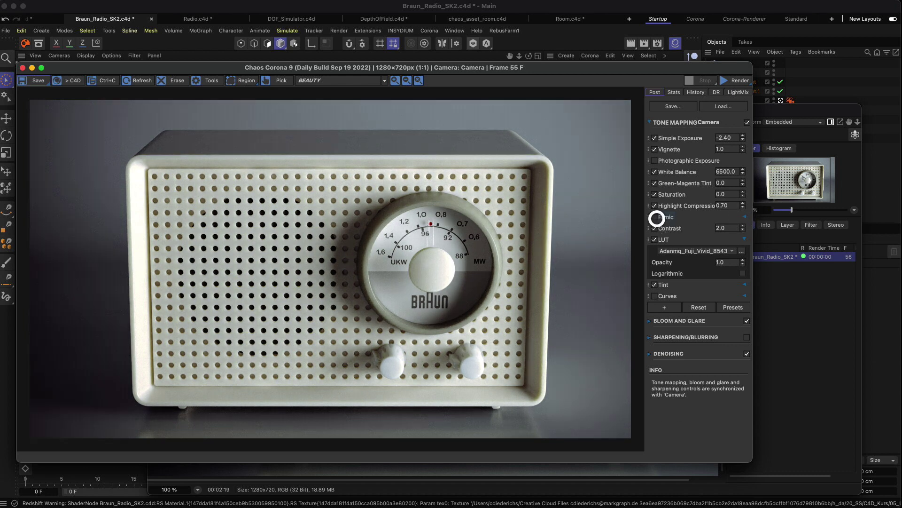
pyautogui.click(654, 217)
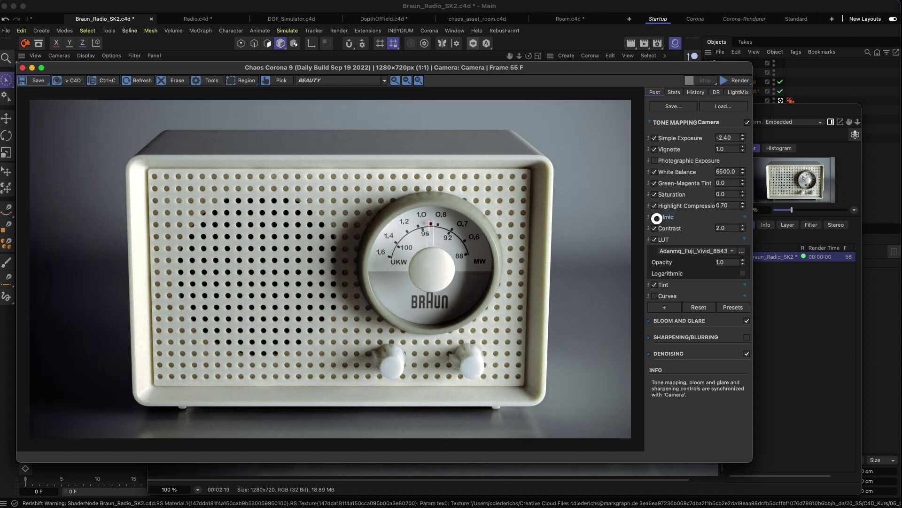
pyautogui.click(655, 217)
pyautogui.click(655, 217)
pyautogui.click(655, 217)
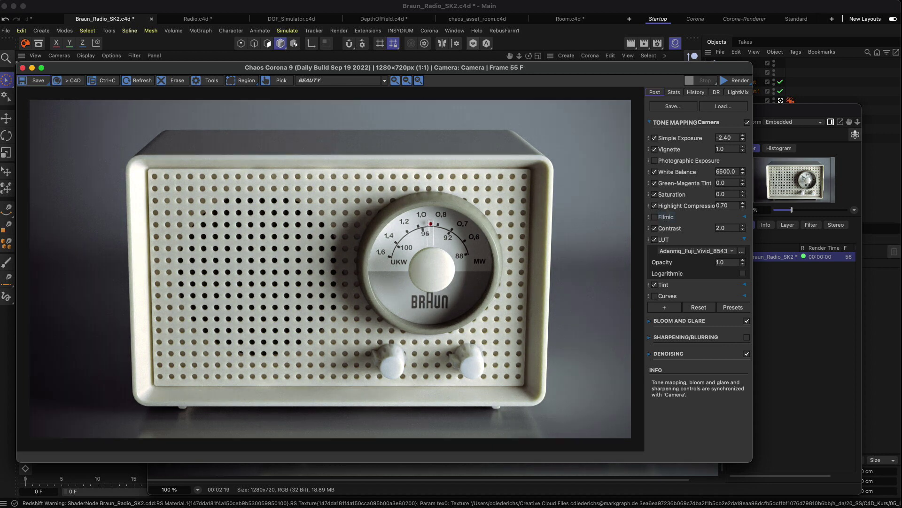
pyautogui.click(654, 216)
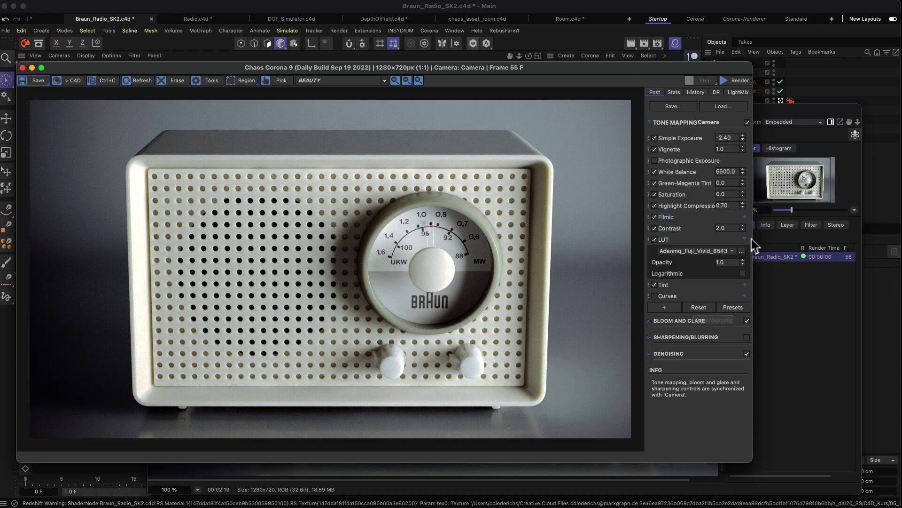
pyautogui.click(670, 309)
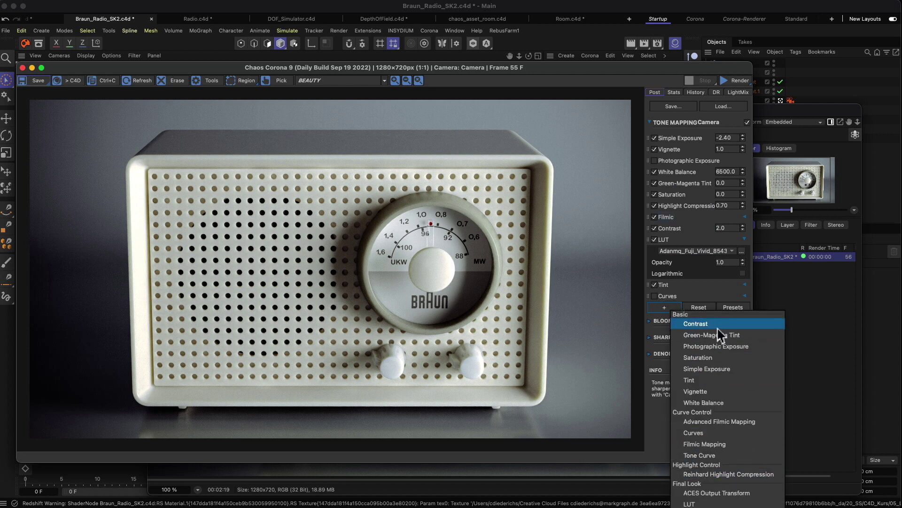
pyautogui.click(658, 426)
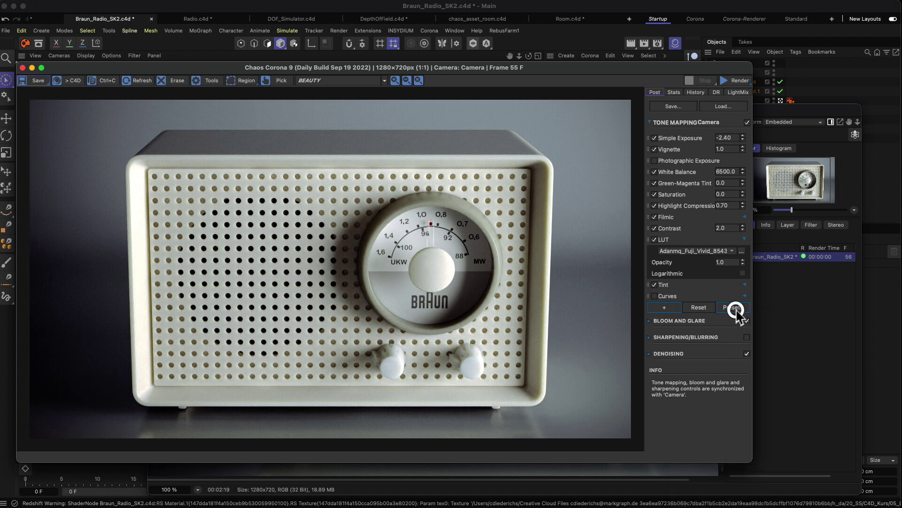
pyautogui.click(736, 308)
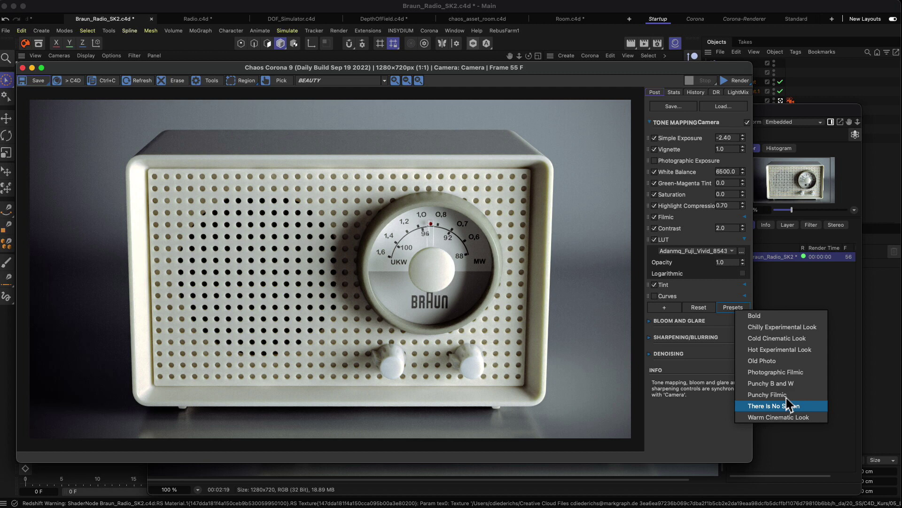
pyautogui.click(713, 419)
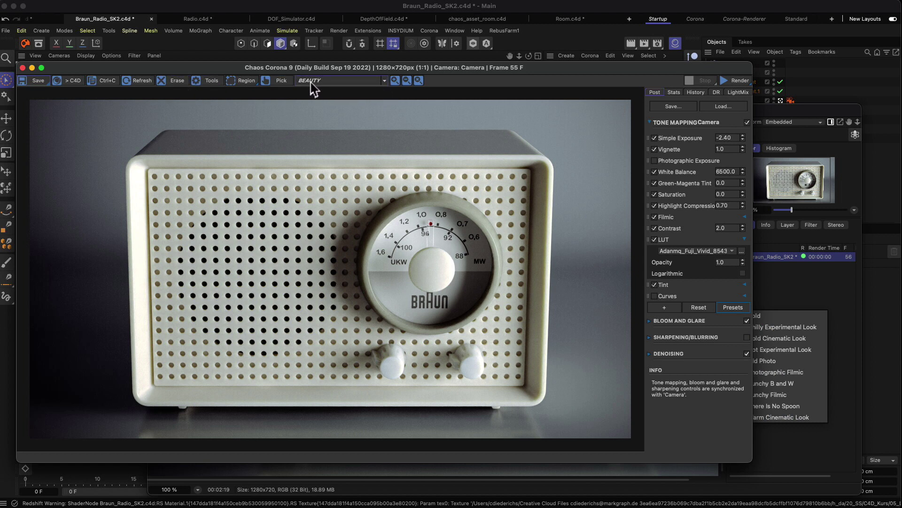
pyautogui.click(384, 81)
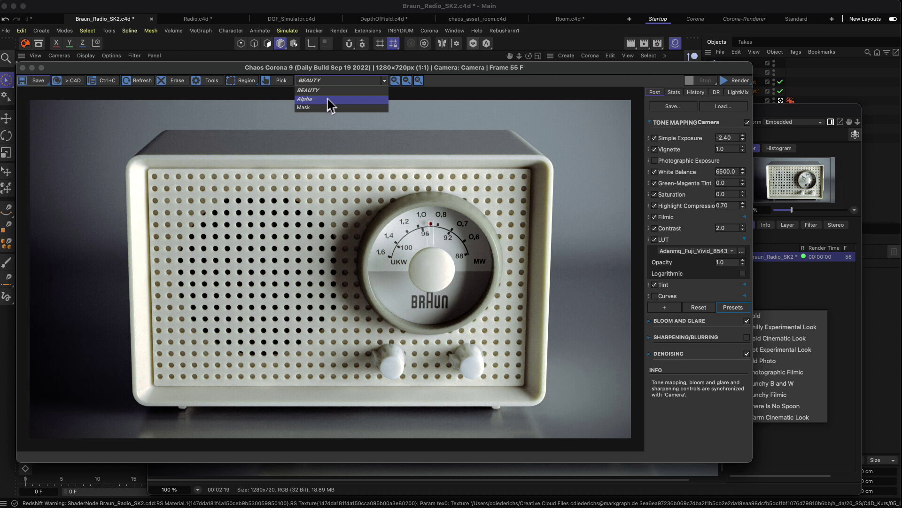
pyautogui.click(317, 108)
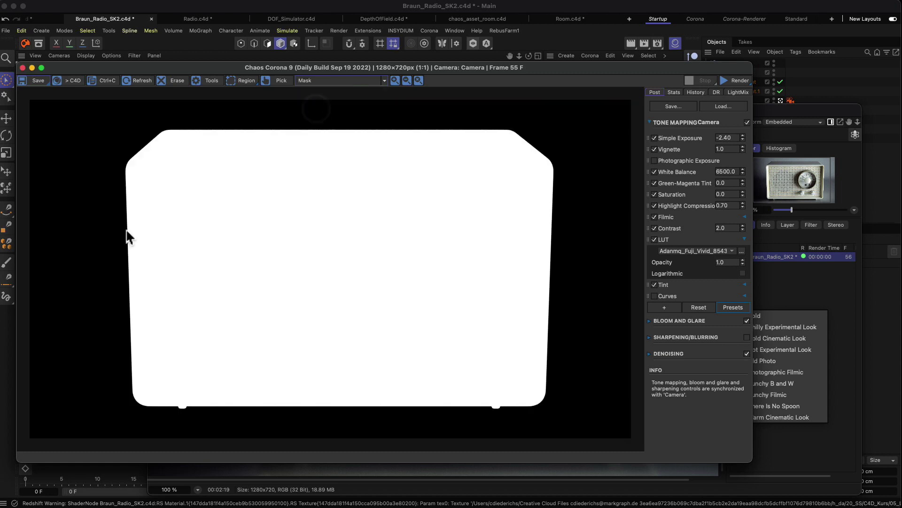
pyautogui.click(383, 81)
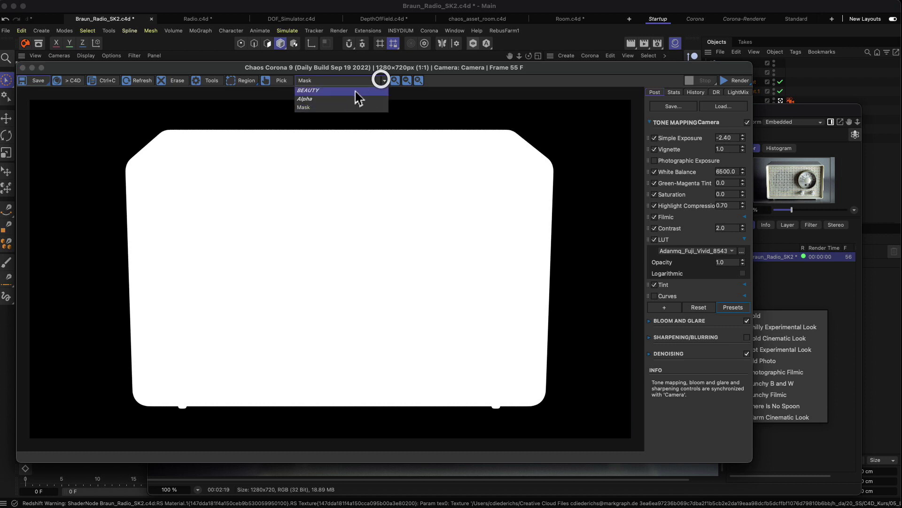
pyautogui.click(342, 91)
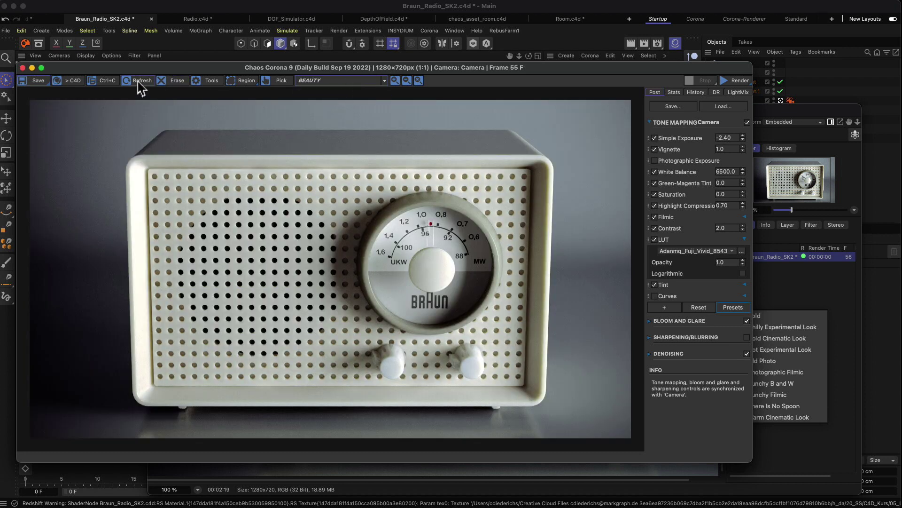
# Start saving the render and confirm OpenEXR is the selected file format.
pyautogui.click(38, 81)
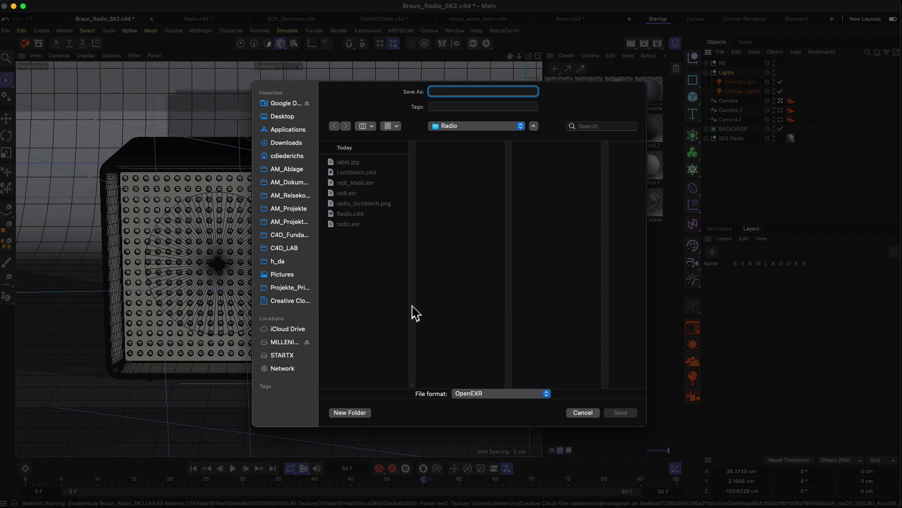
pyautogui.click(490, 394)
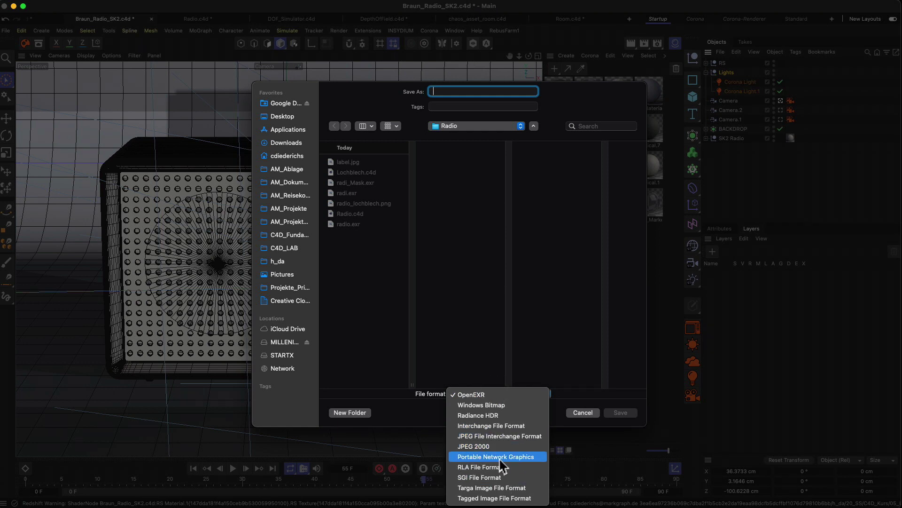
pyautogui.click(396, 315)
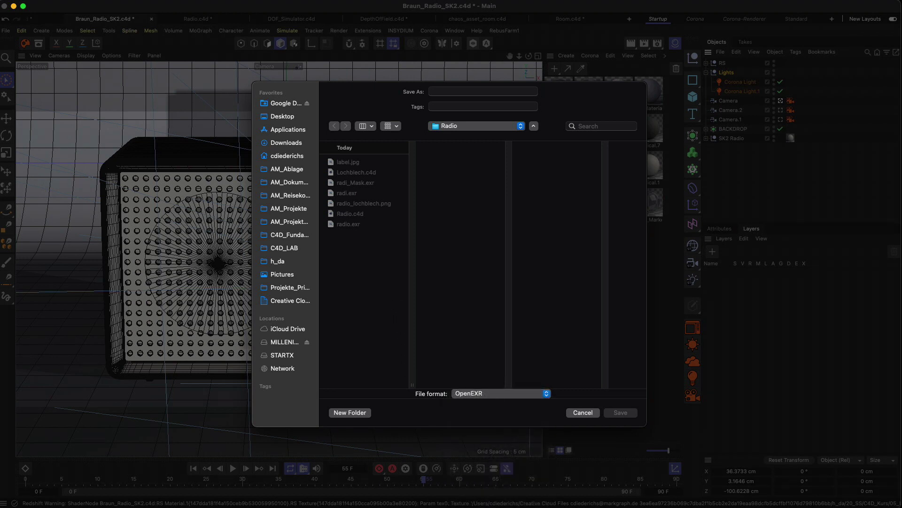
pyautogui.click(492, 397)
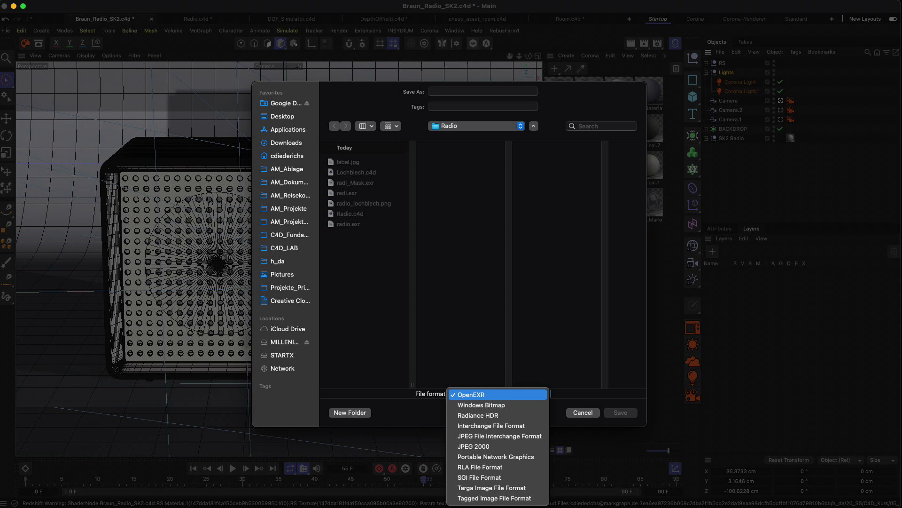
# Leave the file format on OpenEXR and cancel the Save dialog without saving.
pyautogui.click(440, 416)
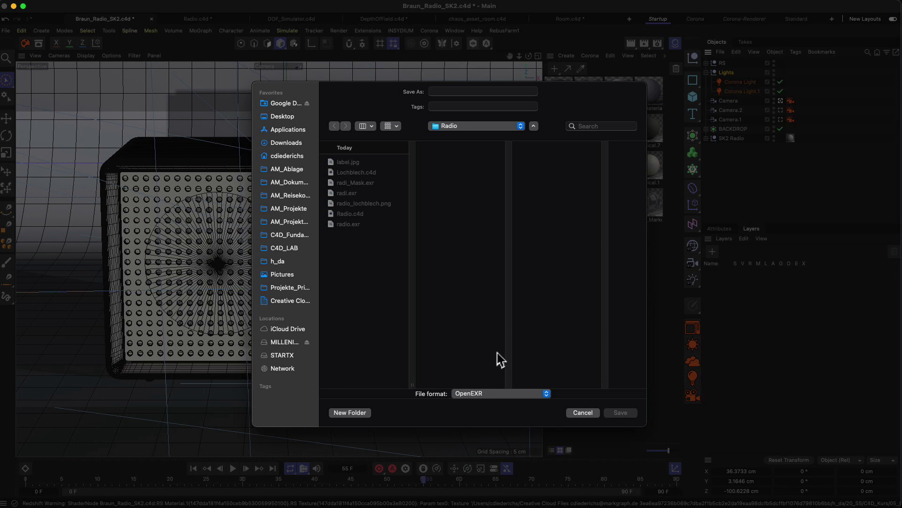
pyautogui.click(484, 394)
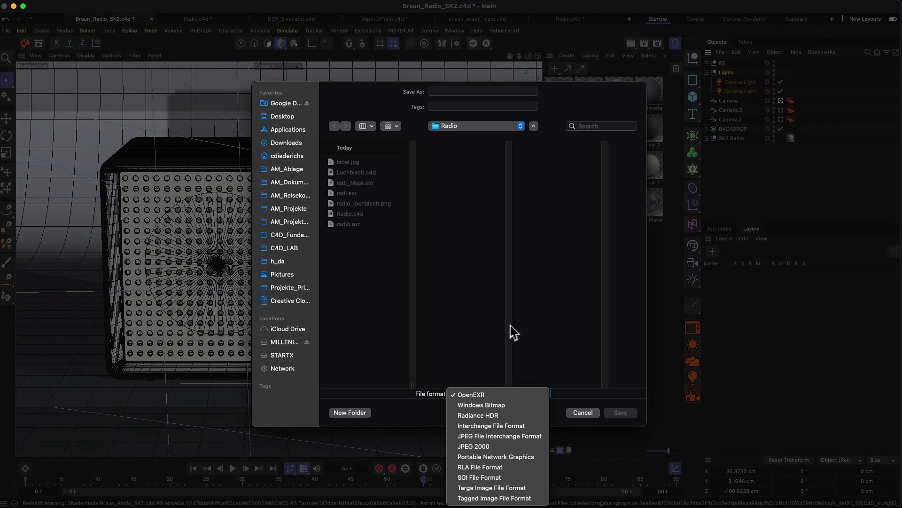
pyautogui.click(465, 270)
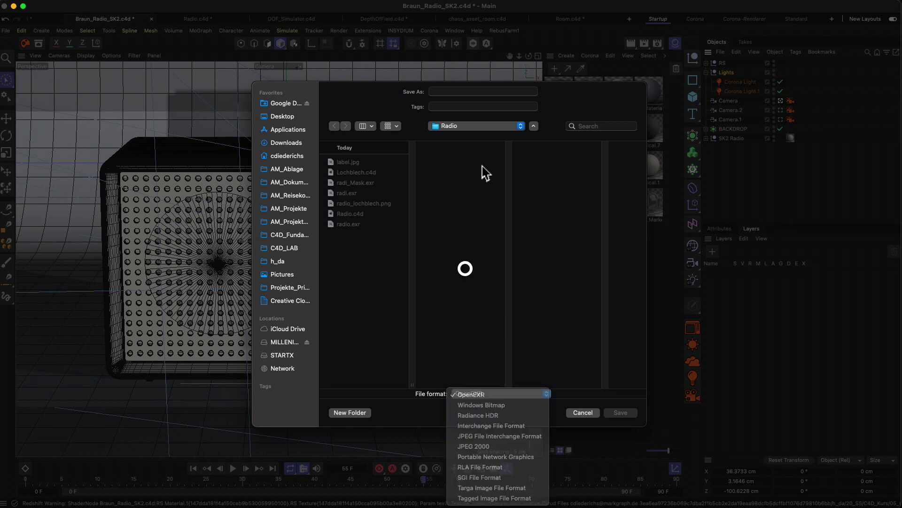
pyautogui.click(583, 412)
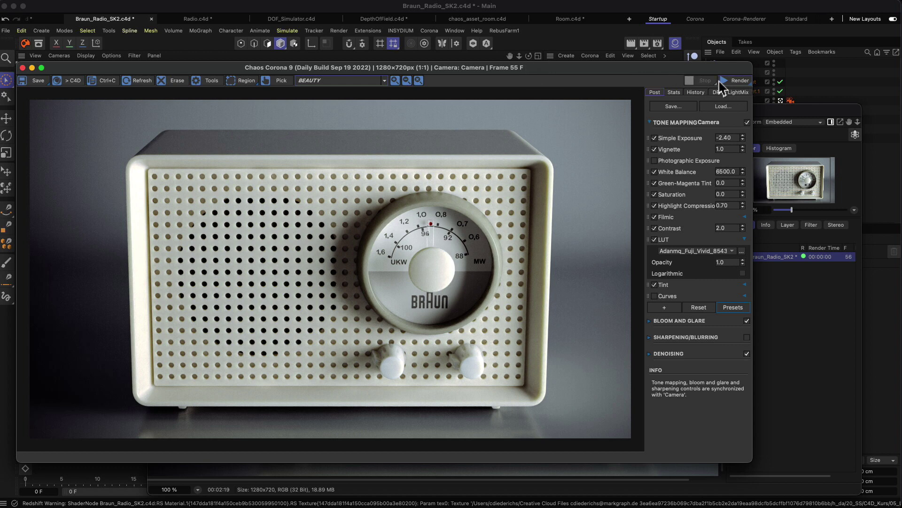
# Open the Corona Multi-Pass settings and toggle multi-pass output.
pyautogui.click(429, 31)
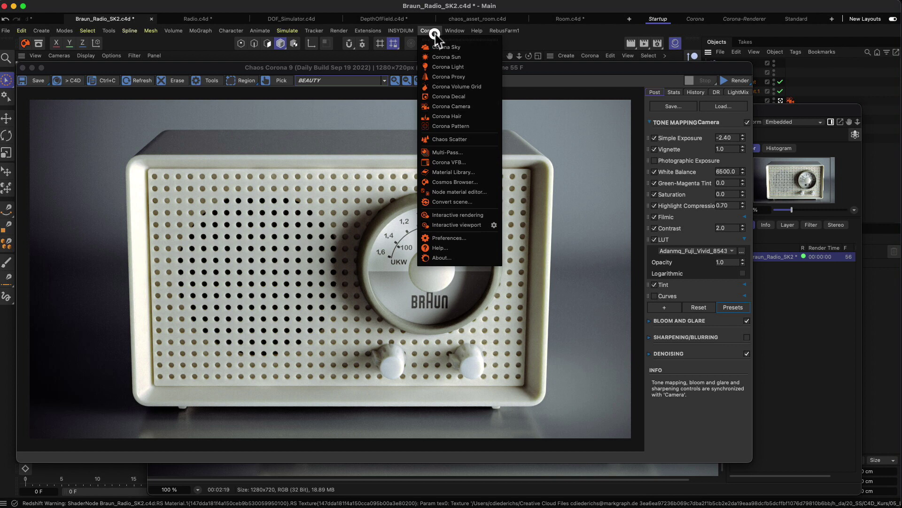
pyautogui.click(454, 152)
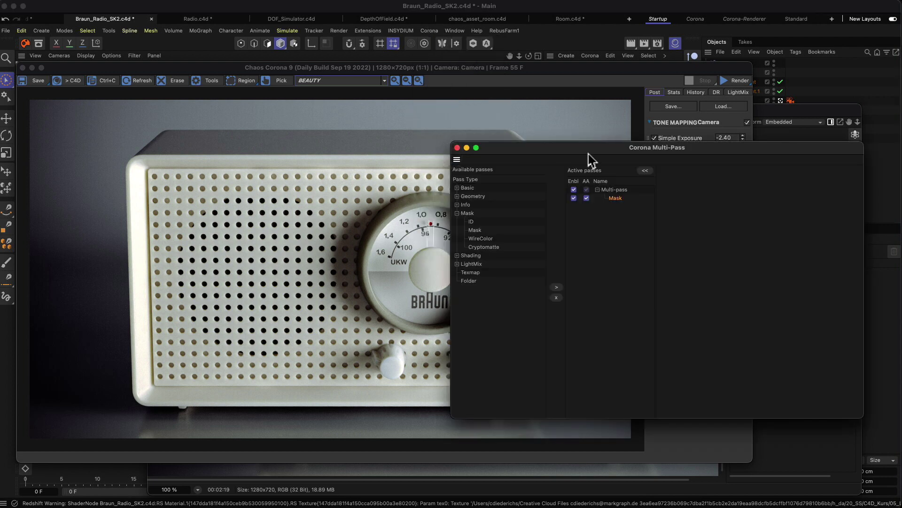
pyautogui.moveTo(588, 151); pyautogui.dragTo(388, 121)
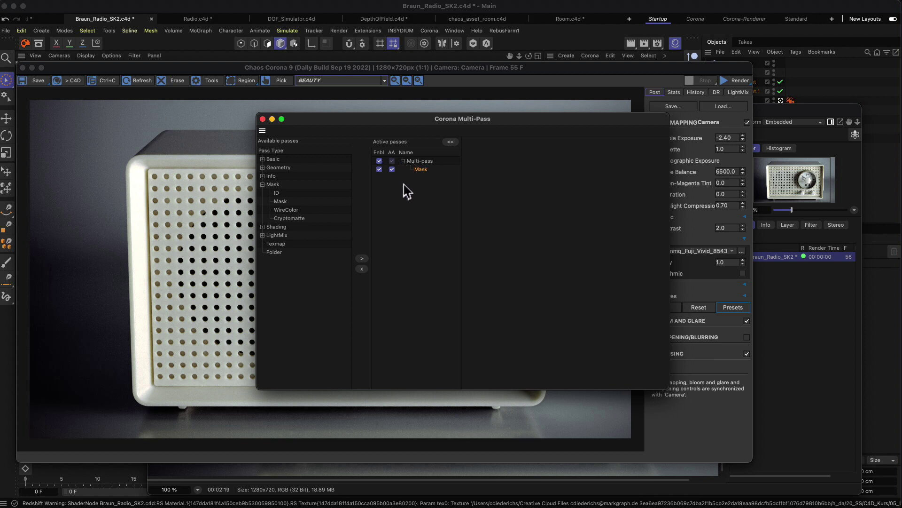
pyautogui.click(379, 160)
# Add the Mask pass to the active passes and move the window aside to reveal the render.
pyautogui.click(261, 185)
pyautogui.click(262, 184)
pyautogui.click(262, 235)
pyautogui.click(262, 226)
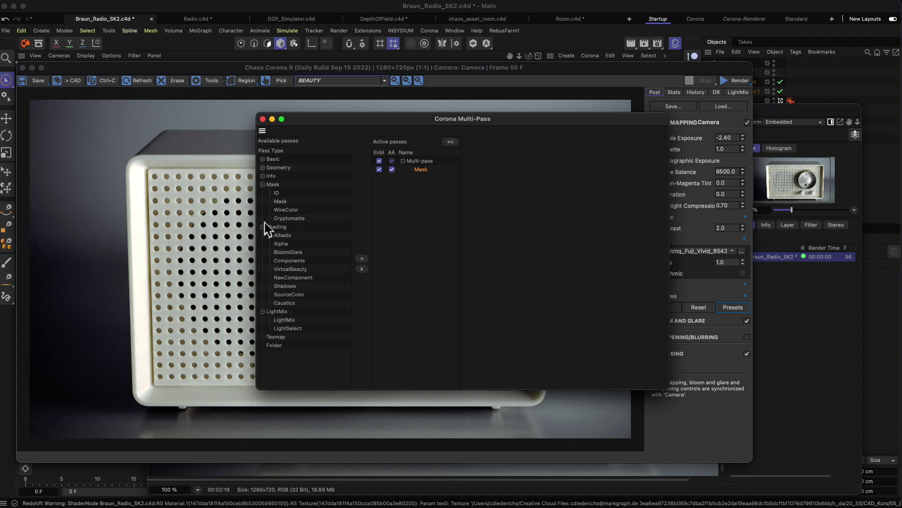
pyautogui.click(264, 226)
pyautogui.click(263, 235)
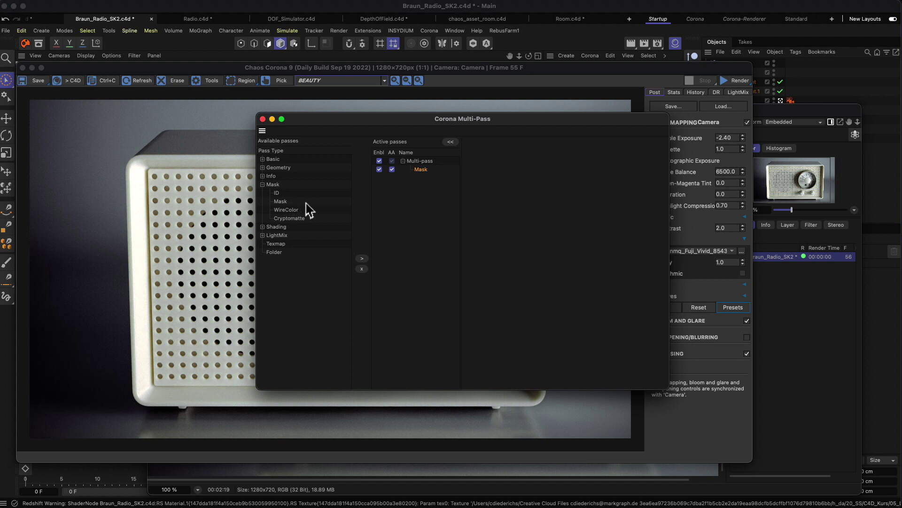
pyautogui.click(288, 202)
pyautogui.moveTo(393, 119); pyautogui.dragTo(608, 114)
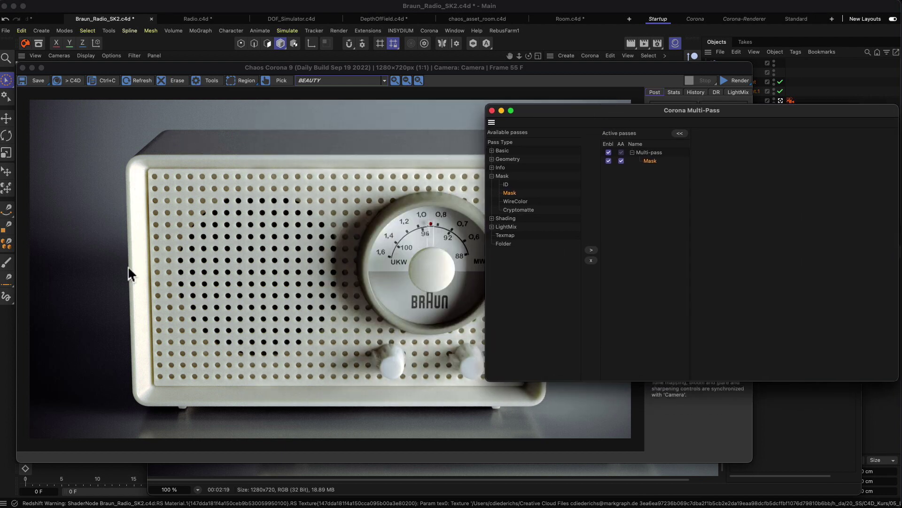
# Show the Mask channel in the frame buffer and reopen the Mask pass settings.
pyautogui.click(384, 80)
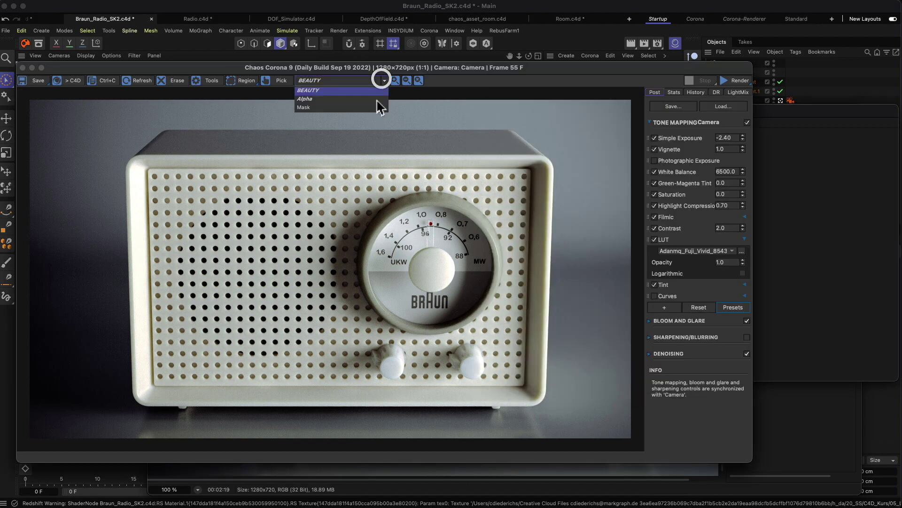
pyautogui.click(346, 109)
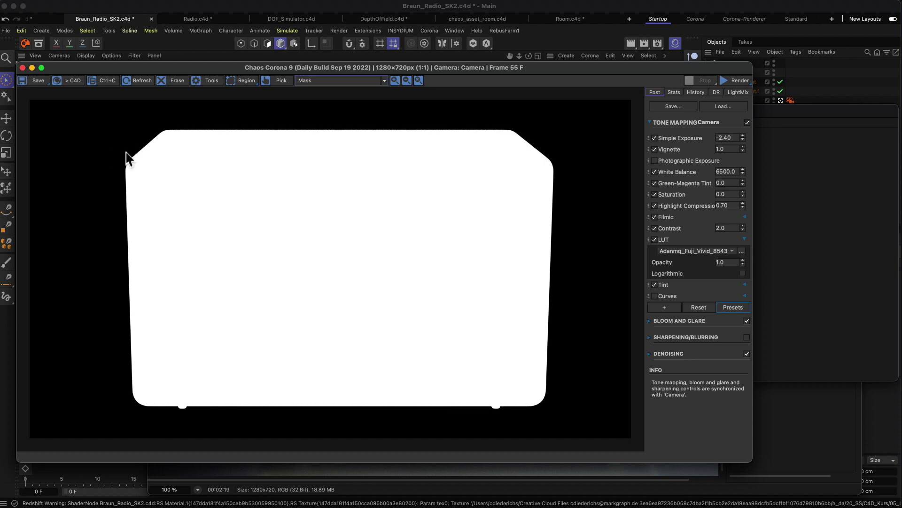
pyautogui.click(811, 115)
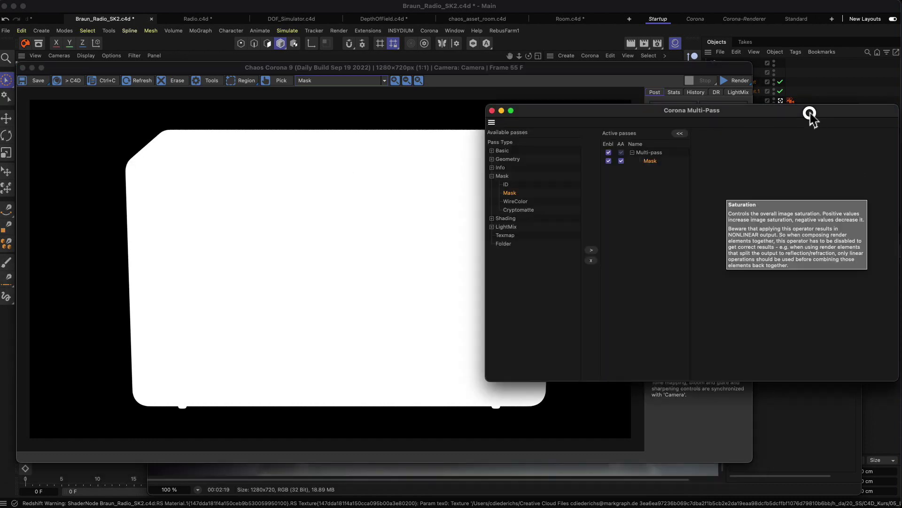
pyautogui.click(657, 160)
pyautogui.moveTo(691, 111); pyautogui.dragTo(440, 112)
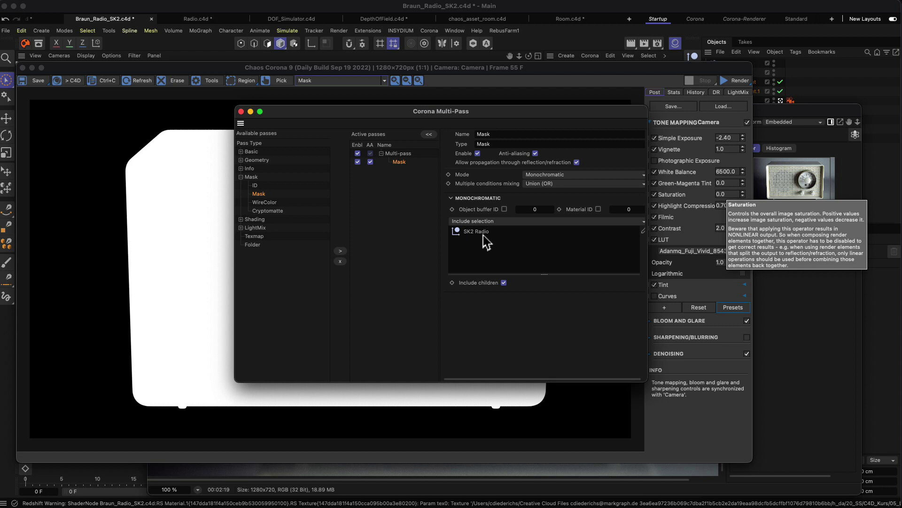
# Keep the Mask pass on Include selection so only SK2 Radio is masked.
pyautogui.click(775, 7)
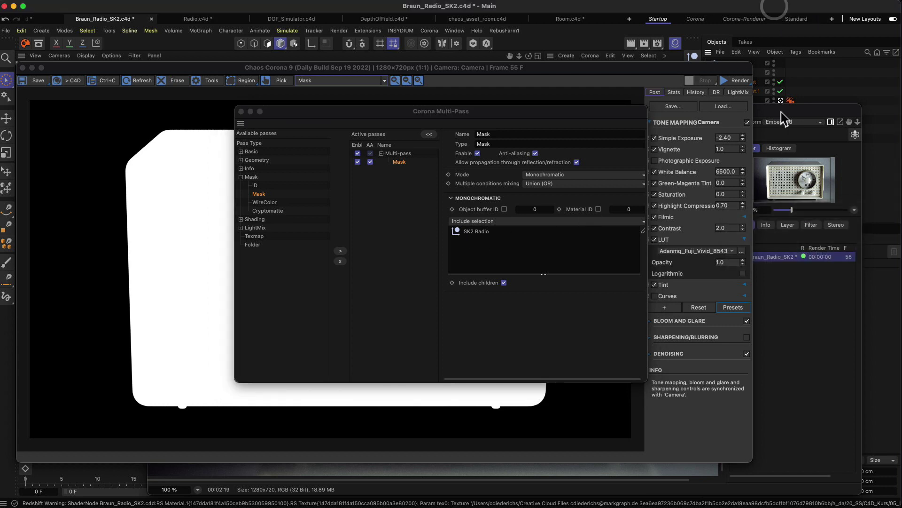
pyautogui.hotkey('shift', 'F6')
pyautogui.moveTo(536, 115); pyautogui.dragTo(626, 180)
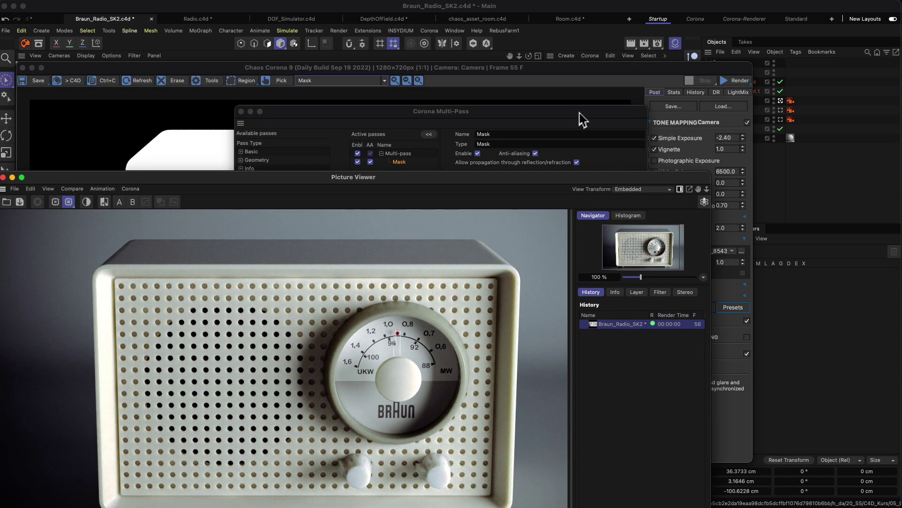
pyautogui.moveTo(582, 114); pyautogui.dragTo(416, 93)
pyautogui.click(618, 67)
pyautogui.moveTo(618, 66); pyautogui.dragTo(489, 102)
pyautogui.moveTo(407, 93); pyautogui.dragTo(519, 52)
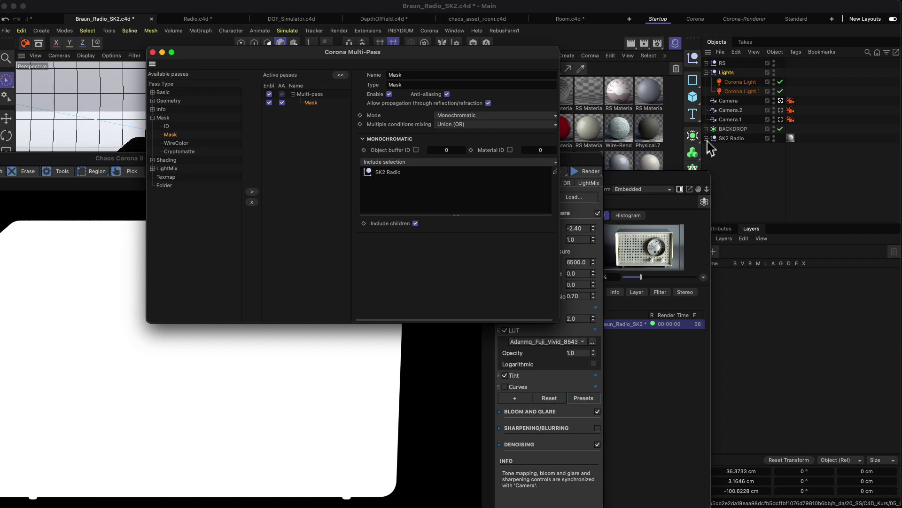
pyautogui.click(389, 162)
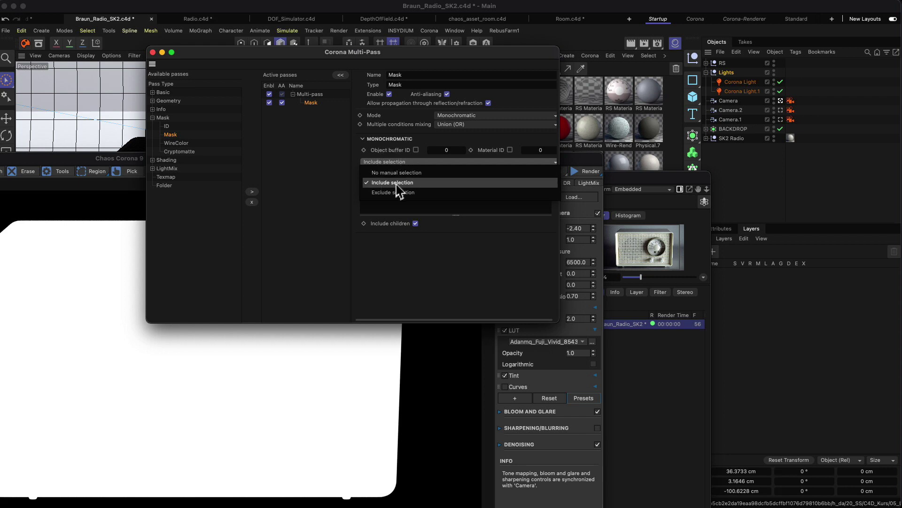
pyautogui.click(395, 183)
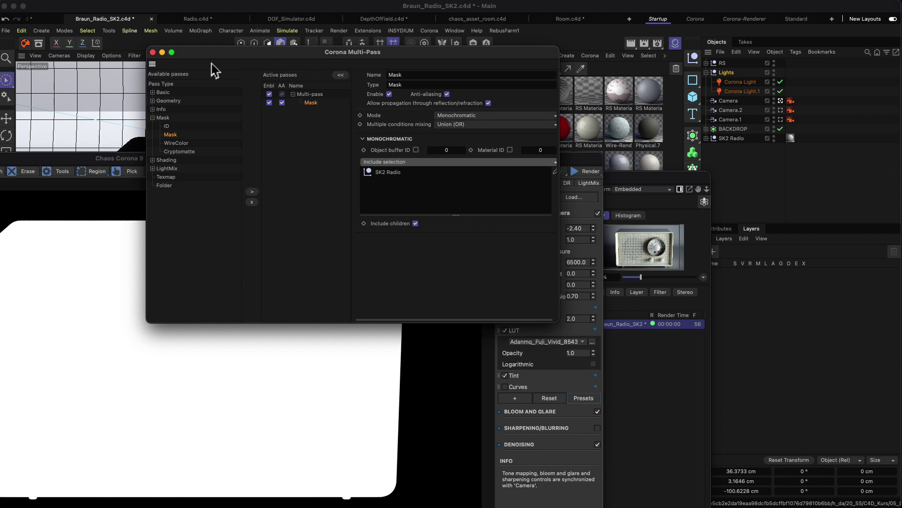
# Close the multi-pass settings and switch the frame buffer back to BEAUTY.
pyautogui.click(153, 53)
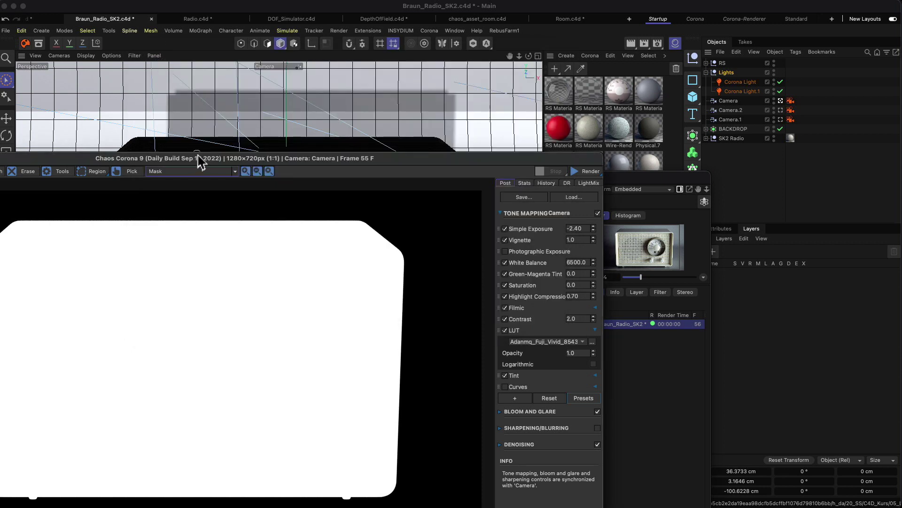
pyautogui.doubleClick(201, 165)
pyautogui.click(463, 118)
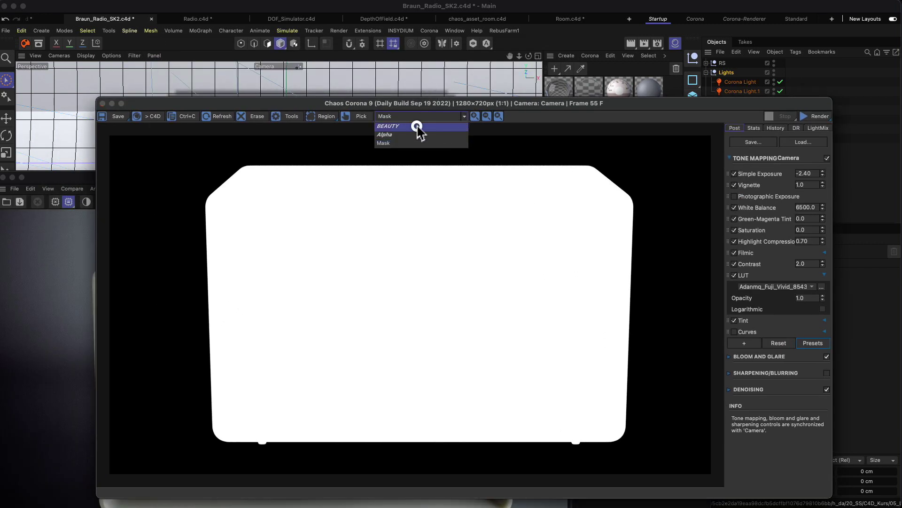
pyautogui.click(416, 126)
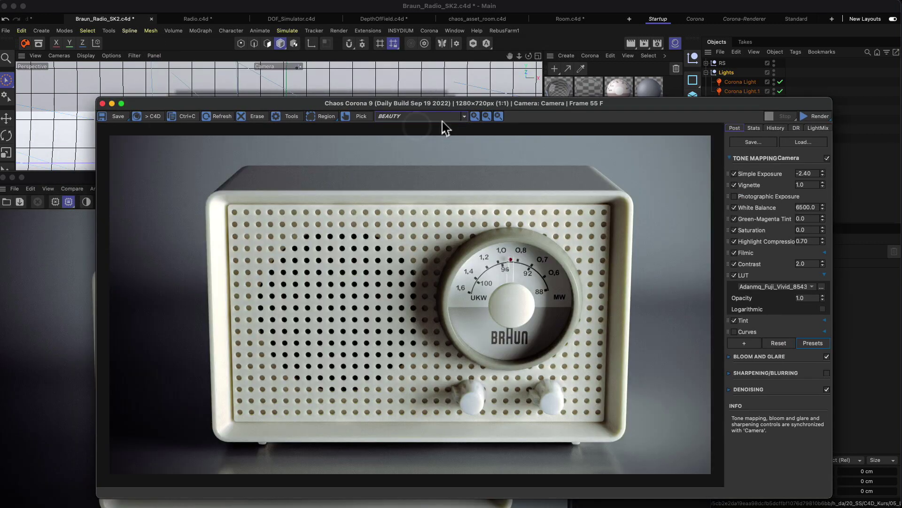
# Save the render as RadioSK2, an OpenEXR file at 16 bits per channel.
pyautogui.click(118, 116)
pyautogui.click(118, 128)
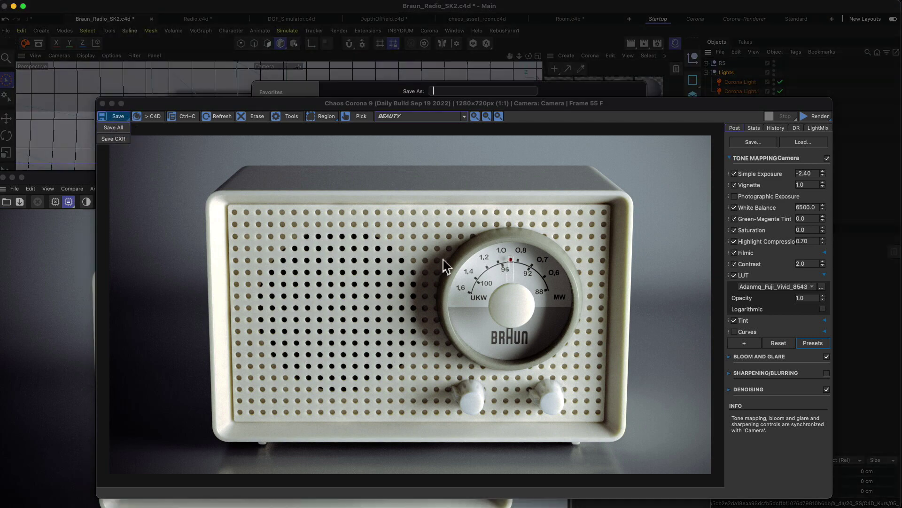
pyautogui.write('Radio')
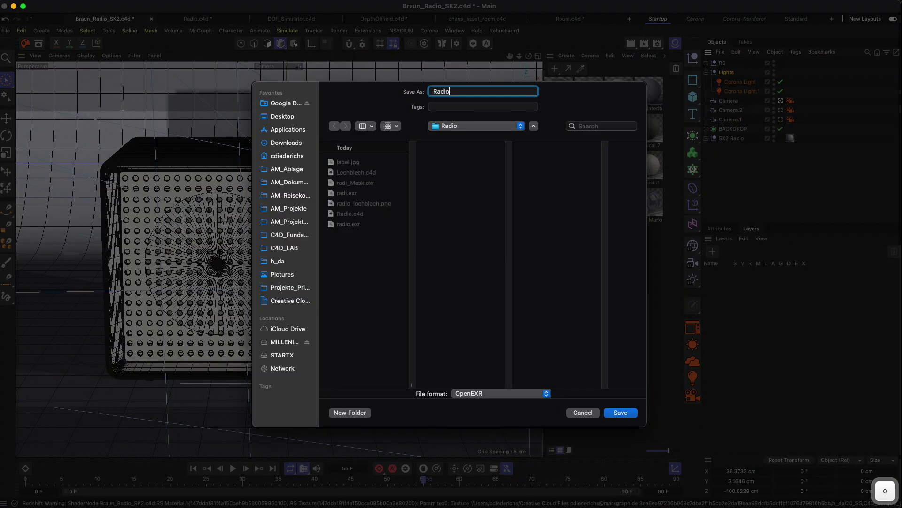
pyautogui.write('SK2')
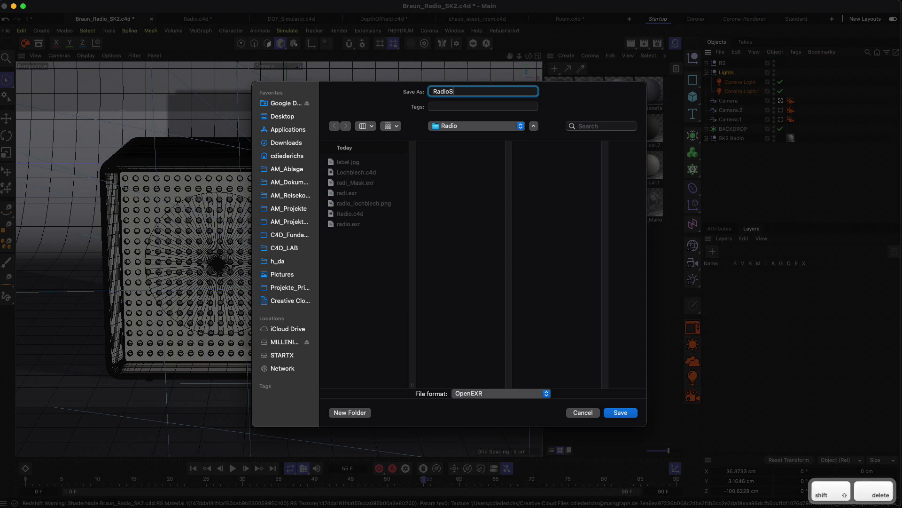
pyautogui.click(494, 395)
pyautogui.click(481, 396)
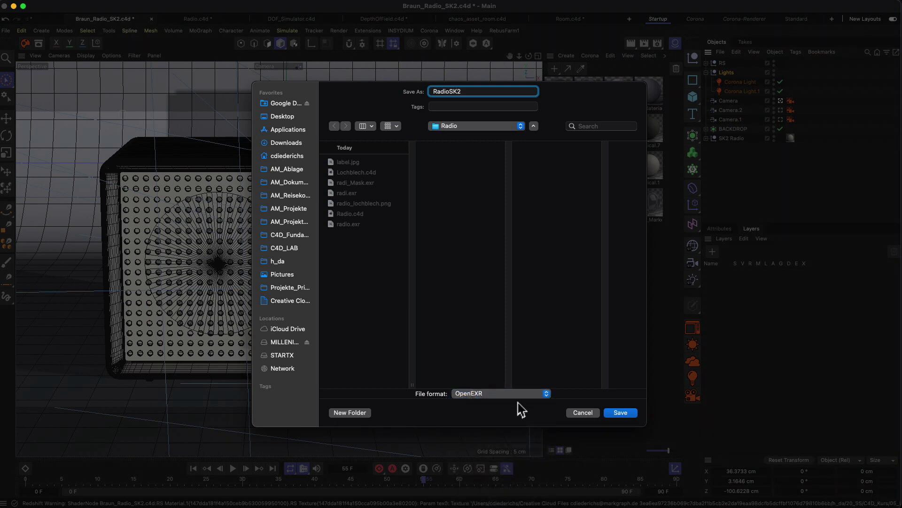
pyautogui.click(619, 414)
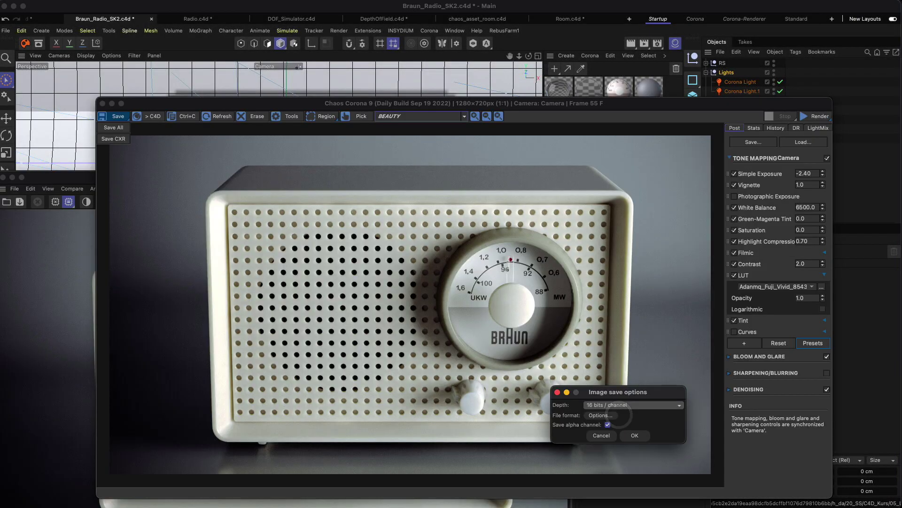
pyautogui.click(605, 407)
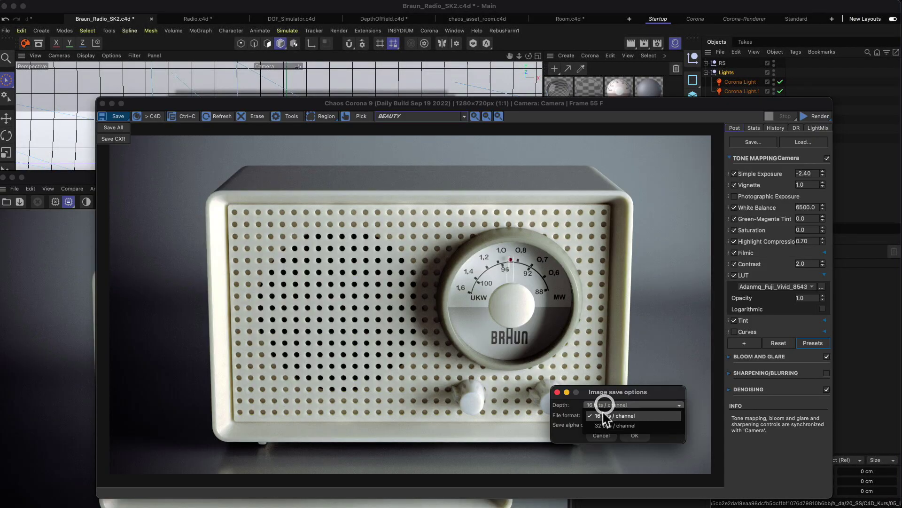
pyautogui.click(599, 421)
pyautogui.click(638, 435)
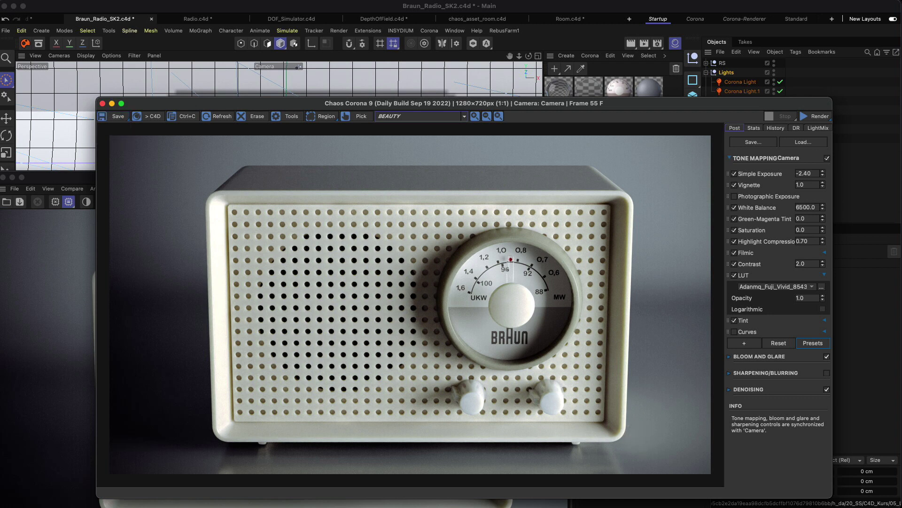
pyautogui.moveTo(74, 260); pyautogui.dragTo(151, 150)
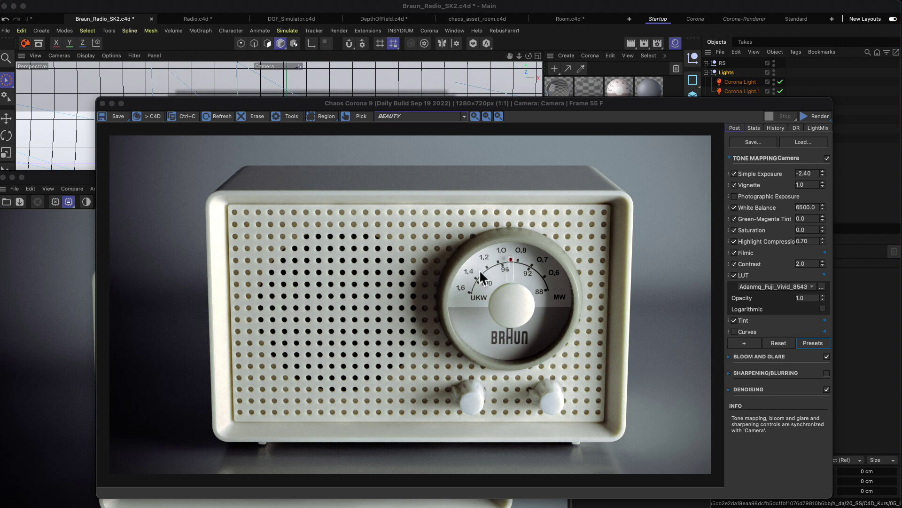
pyautogui.click(437, 271)
pyautogui.click(500, 264)
pyautogui.click(520, 145)
pyautogui.click(474, 86)
pyautogui.click(433, 281)
pyautogui.click(443, 270)
pyautogui.press('super+a')
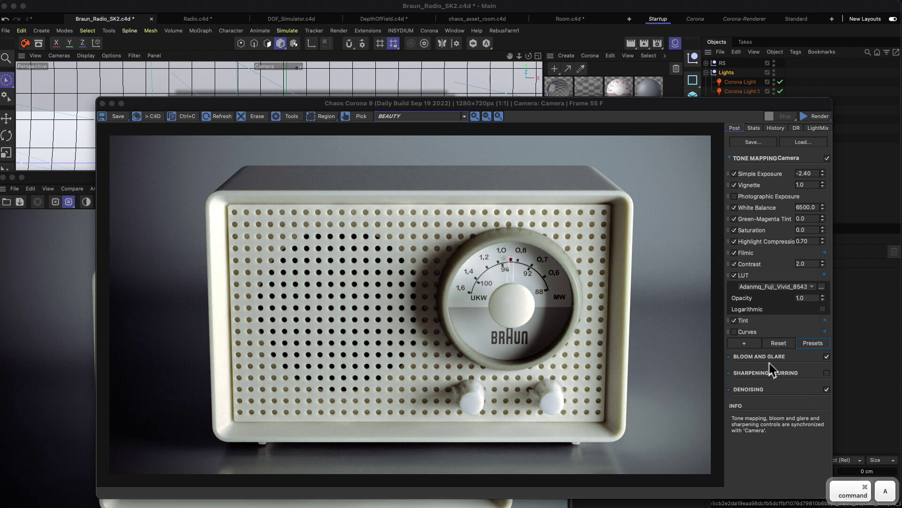
pyautogui.click(817, 377)
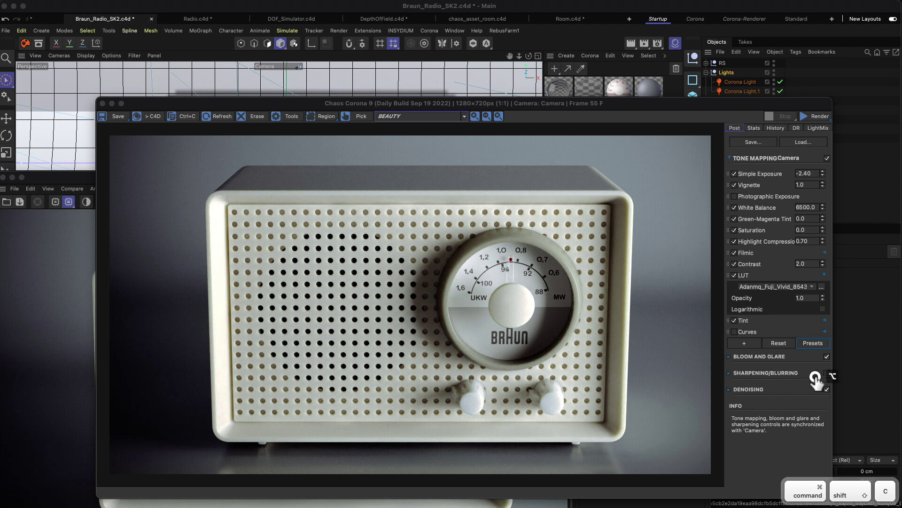
pyautogui.press('super+d')
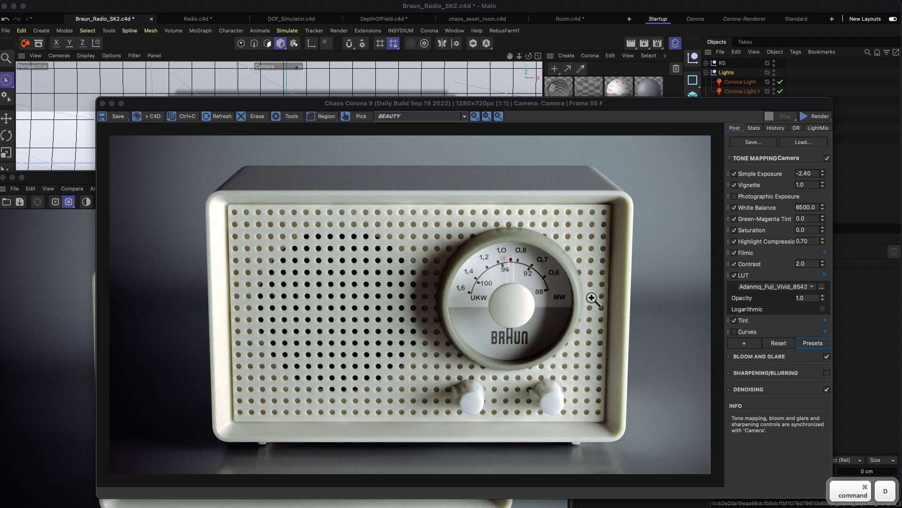
pyautogui.click(780, 365)
pyautogui.click(810, 390)
pyautogui.keyDown('alt'); pyautogui.click(814, 391); pyautogui.keyUp('alt')
pyautogui.press('super+d')
pyautogui.press('super+d')
pyautogui.press('g')
pyautogui.press('shift')
pyautogui.press('g')
pyautogui.click(282, 493)
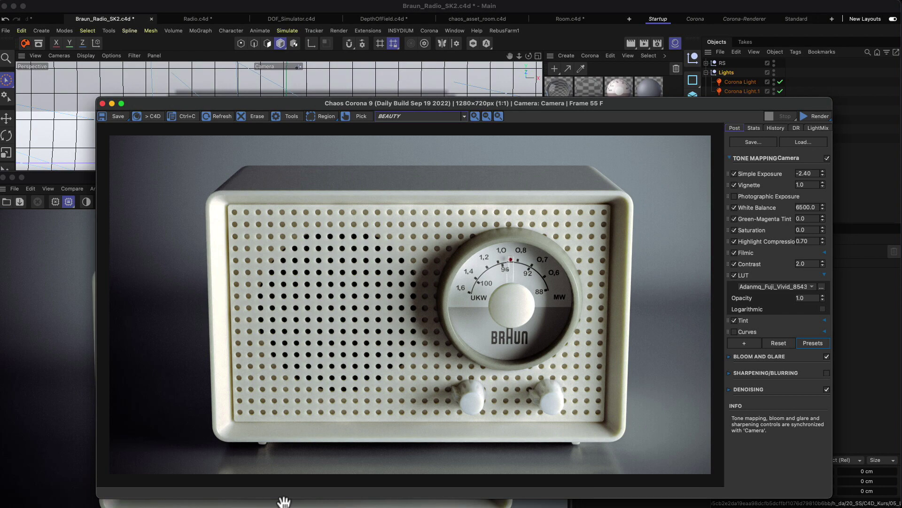